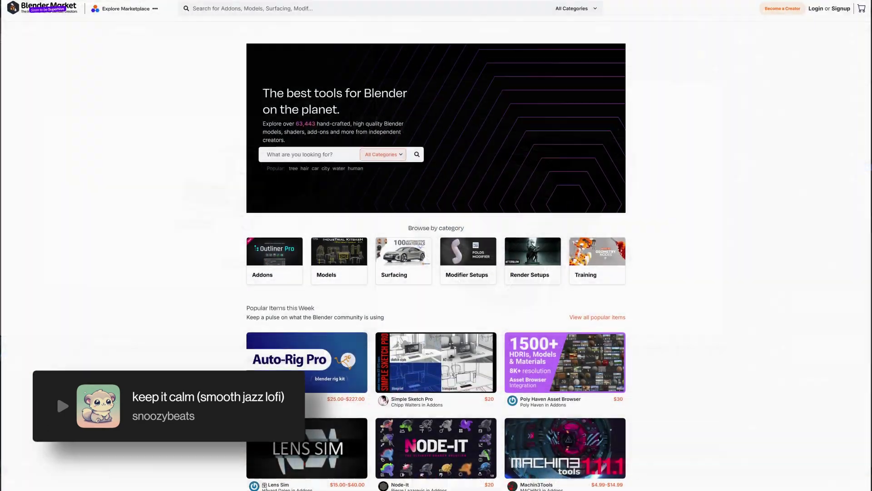
Scroll the Blender Market homepage past Popular Items, Top Rated and New from Top Creators.
{"action": "scroll", "coordinate": [436, 246], "scroll_direction": "down", "scroll_amount": 1}
{"action": "scroll", "coordinate": [436, 245], "scroll_direction": "down", "scroll_amount": 1}
{"action": "scroll", "coordinate": [436, 246], "scroll_direction": "down", "scroll_amount": 2}
{"action": "scroll", "coordinate": [436, 245], "scroll_direction": "down", "scroll_amount": 2}
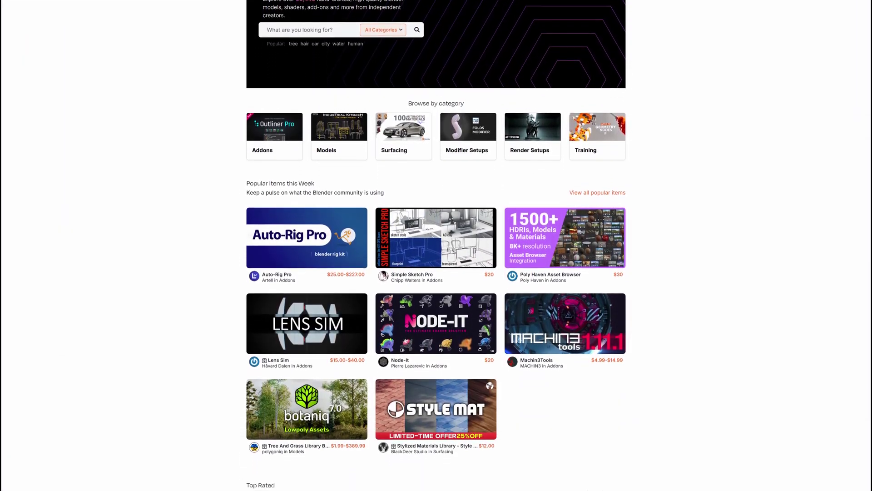
{"action": "scroll", "coordinate": [436, 245], "scroll_direction": "down", "scroll_amount": 2}
{"action": "scroll", "coordinate": [436, 245], "scroll_direction": "down", "scroll_amount": 3}
{"action": "scroll", "coordinate": [436, 245], "scroll_direction": "down", "scroll_amount": 3}
{"action": "scroll", "coordinate": [436, 245], "scroll_direction": "down", "scroll_amount": 3}
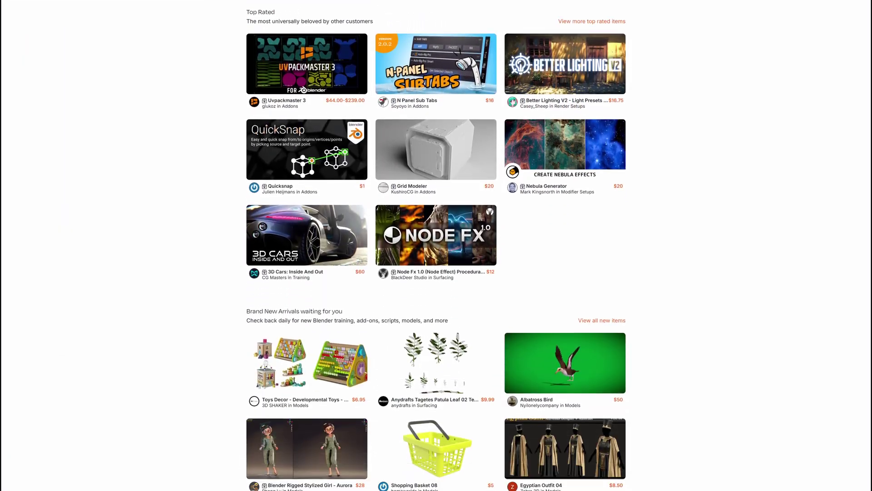
{"action": "scroll", "coordinate": [436, 246], "scroll_direction": "down", "scroll_amount": 4}
{"action": "scroll", "coordinate": [436, 246], "scroll_direction": "down", "scroll_amount": 4}
{"action": "scroll", "coordinate": [436, 245], "scroll_direction": "down", "scroll_amount": 3}
{"action": "scroll", "coordinate": [436, 245], "scroll_direction": "down", "scroll_amount": 3}
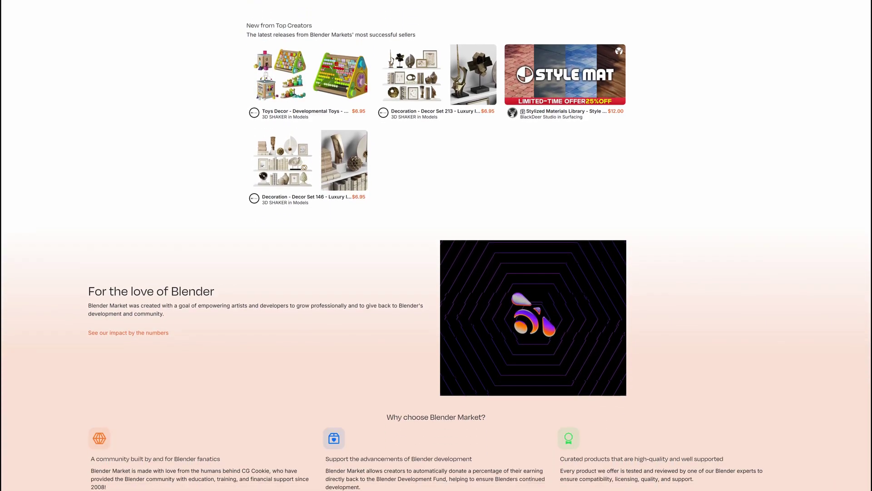
{"action": "scroll", "coordinate": [436, 245], "scroll_direction": "down", "scroll_amount": 2}
{"action": "scroll", "coordinate": [436, 245], "scroll_direction": "down", "scroll_amount": 1}
{"action": "scroll", "coordinate": [436, 245], "scroll_direction": "down", "scroll_amount": 1}
{"action": "scroll", "coordinate": [436, 245], "scroll_direction": "down", "scroll_amount": 1}
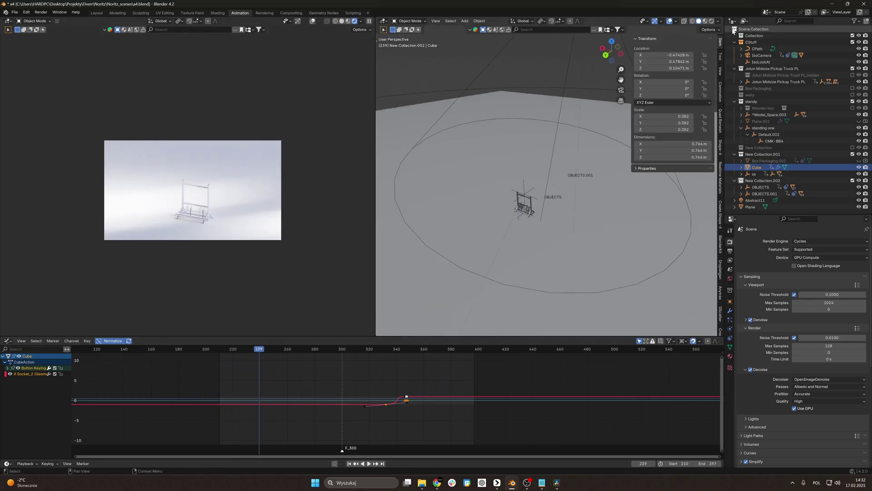
Rotate the CPath rig around the global Z axis.
{"action": "scroll", "coordinate": [522, 204], "scroll_direction": "down", "scroll_amount": 3}
{"action": "left_click", "coordinate": [545, 196]}
{"action": "key", "text": "r"}
{"action": "key", "text": "r"}
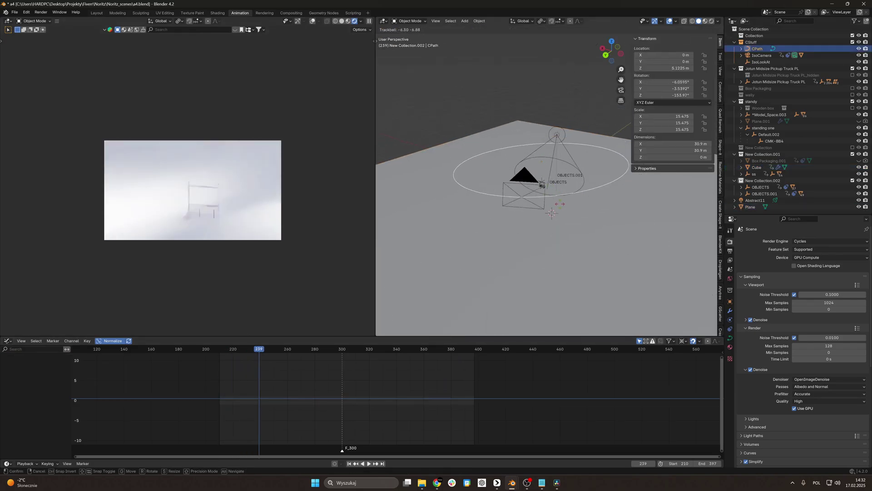
{"action": "key", "text": "z"}
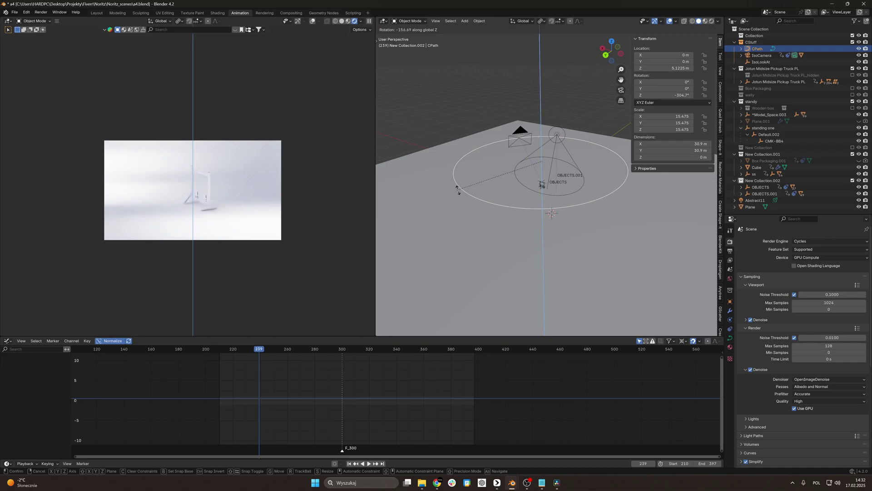
{"action": "left_click", "coordinate": [568, 182]}
Move the IsoLookAt target to reframe the camera, hide the sidebar and select Plane.001.
{"action": "left_click", "coordinate": [760, 62]}
{"action": "key", "text": "g"}
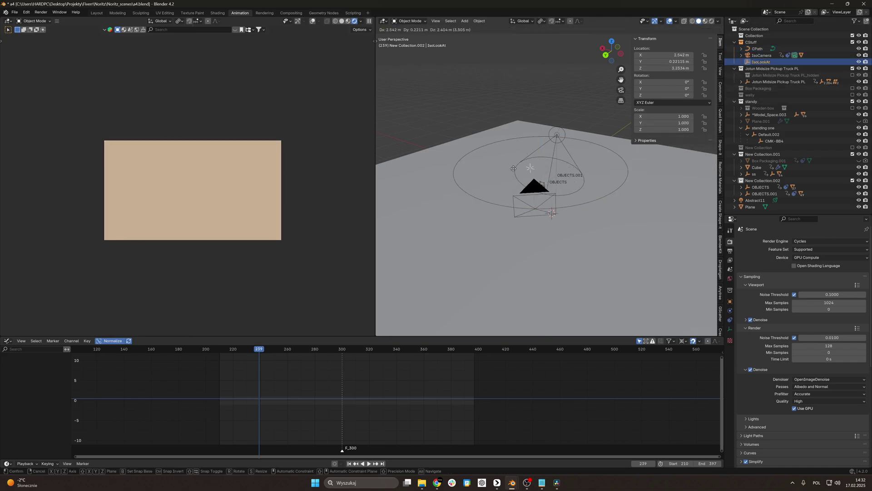
{"action": "left_click", "coordinate": [502, 245]}
{"action": "scroll", "coordinate": [522, 205], "scroll_direction": "up", "scroll_amount": 3}
{"action": "key", "text": "n"}
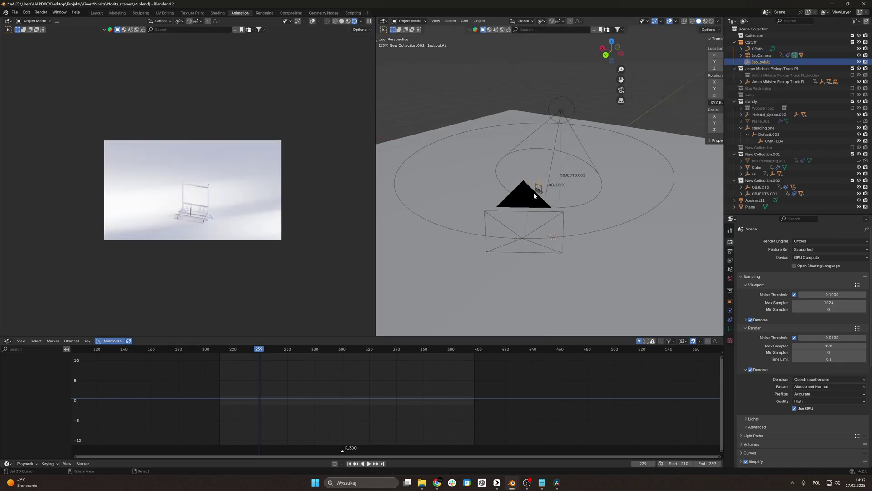
{"action": "left_click", "coordinate": [534, 195]}
{"action": "scroll", "coordinate": [545, 198], "scroll_direction": "up", "scroll_amount": 5}
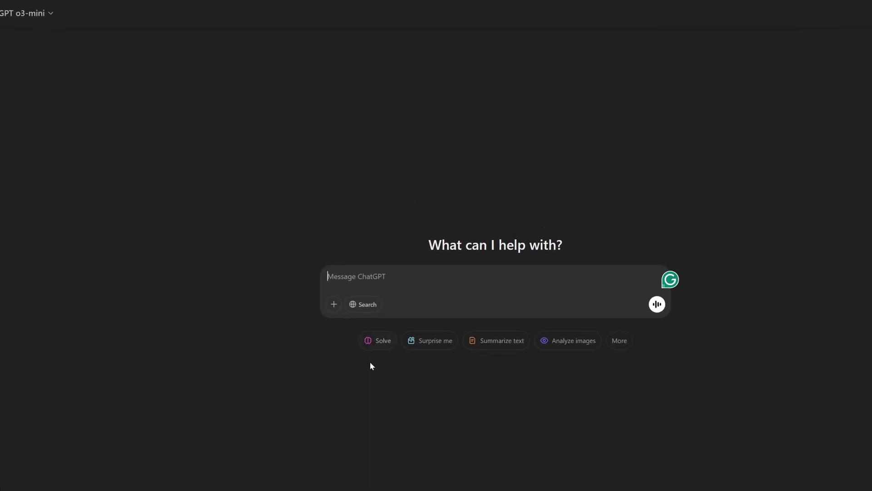
Paste the step-by-step Blender 4.2 add-on request into ChatGPT and send it.
{"action": "type", "text": "I want to create a Blender 4.2 addon. First, let's use a Blender script to test the addon functionality by running it in Blender’s Text Editor. Later, I’ll give you detailed addon functionality (like where buttons go, etc.), then we can fix things if needed, and finally, produce the complete .py addon file that I can install. Let me know if you understand or need more details."}
{"action": "left_click", "coordinate": [688, 350]}
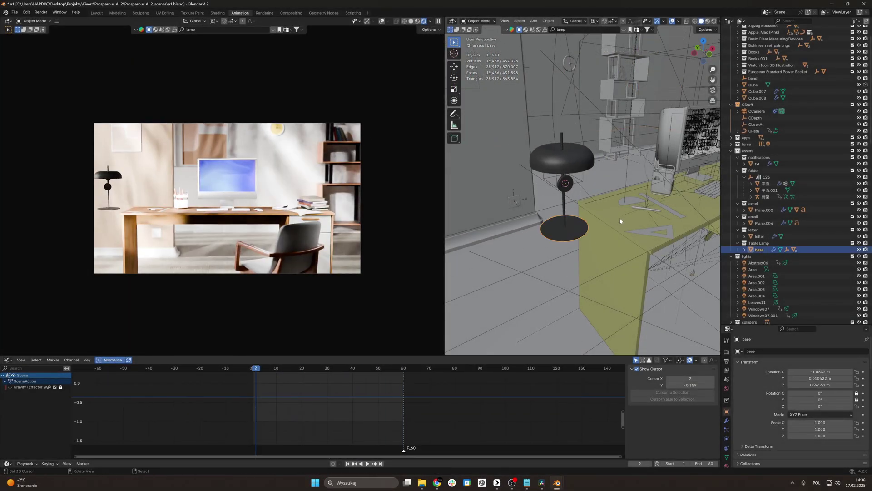
Move the table lamp, snap it to the 3D cursor via Quick Favorites, and switch to top view.
{"action": "key", "text": "space"}
{"action": "key", "text": "space"}
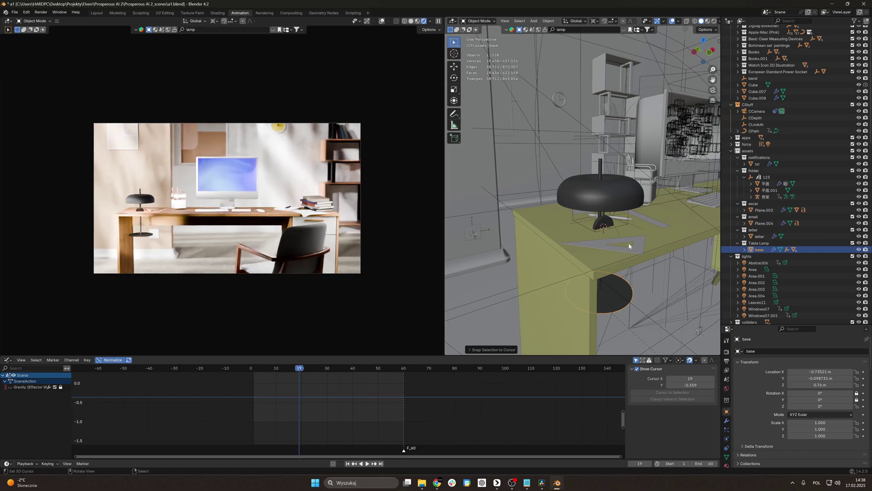
{"action": "key", "text": "g"}
{"action": "left_click", "coordinate": [616, 259]}
{"action": "key", "text": "q"}
{"action": "left_click", "coordinate": [604, 258]}
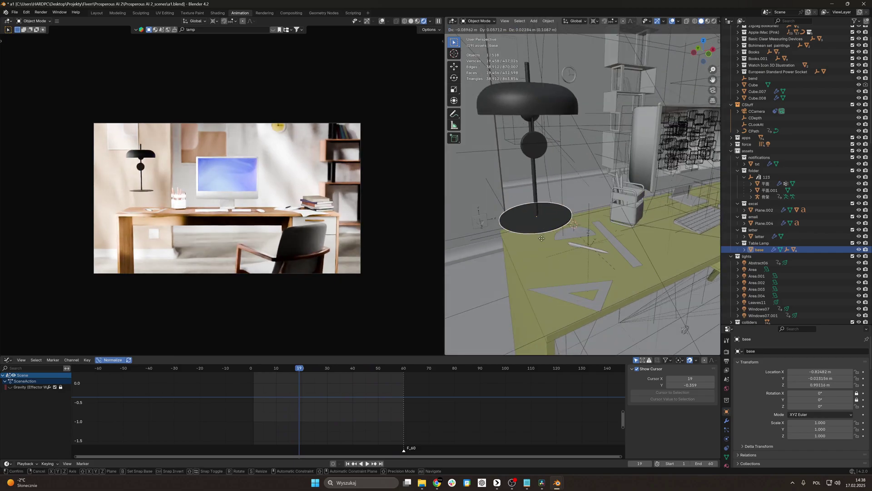
{"action": "key", "text": "shift+s"}
{"action": "key", "text": "KP_7"}
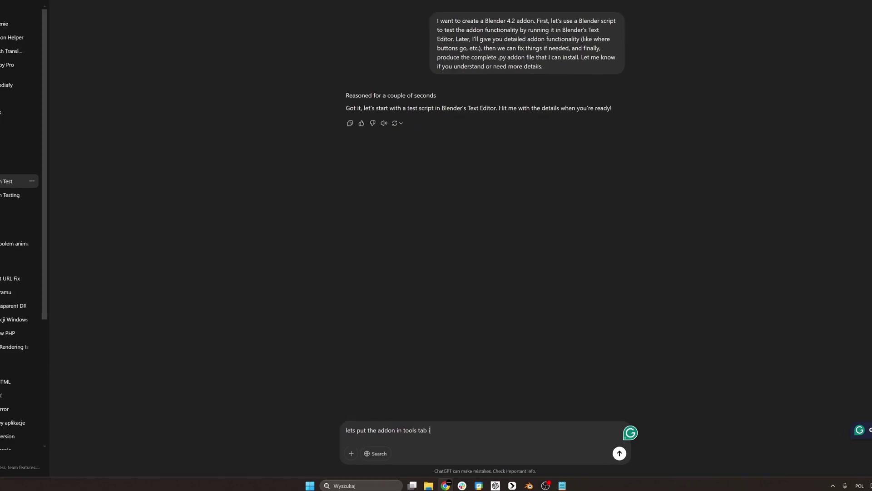
Ask ChatGPT for set-origin-to-bottom and set-origin-to-top buttons in the N panel, then copy the script.
{"action": "type", "text": "n N panel"}
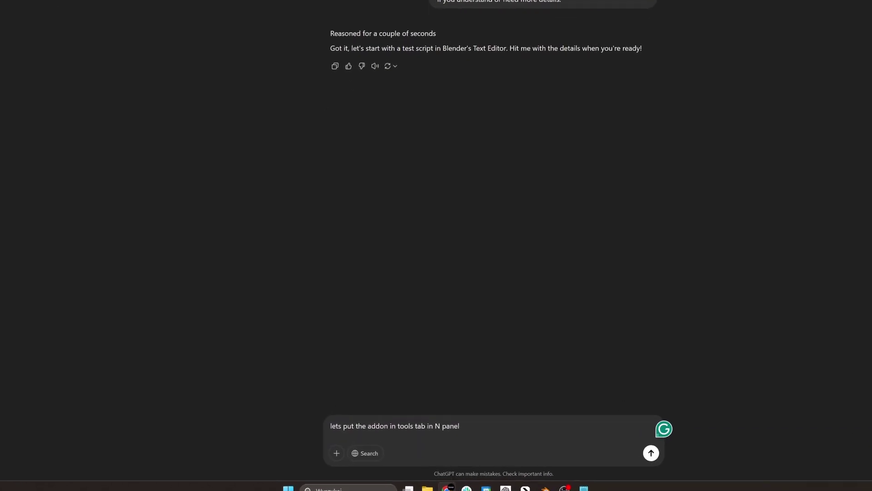
{"action": "type", "text": " in 3D viewport."}
{"action": "key", "text": "shift+Return"}
{"action": "key", "text": "shift+Return"}
{"action": "type", "text": "Add two buttons there: \"set origin to bottom\" and \"set o"}
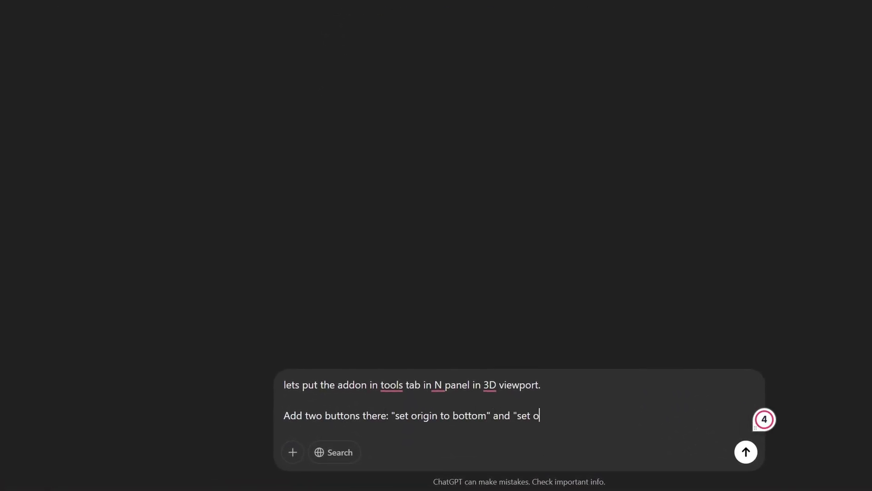
{"action": "key", "text": "shift+Return"}
{"action": "key", "text": "shift+Return"}
{"action": "type", "text": "These buttons will set the object origin point to the center of the geometry and move it u"}
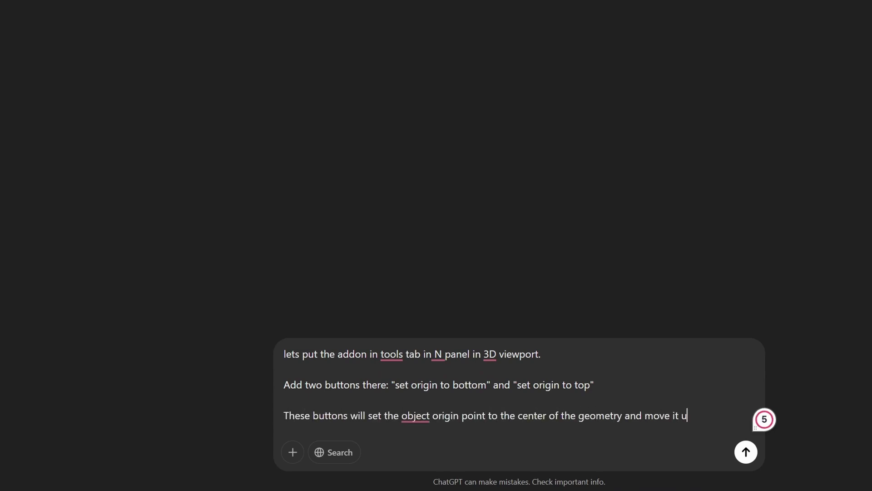
{"action": "type", "text": "p or down to the highe"}
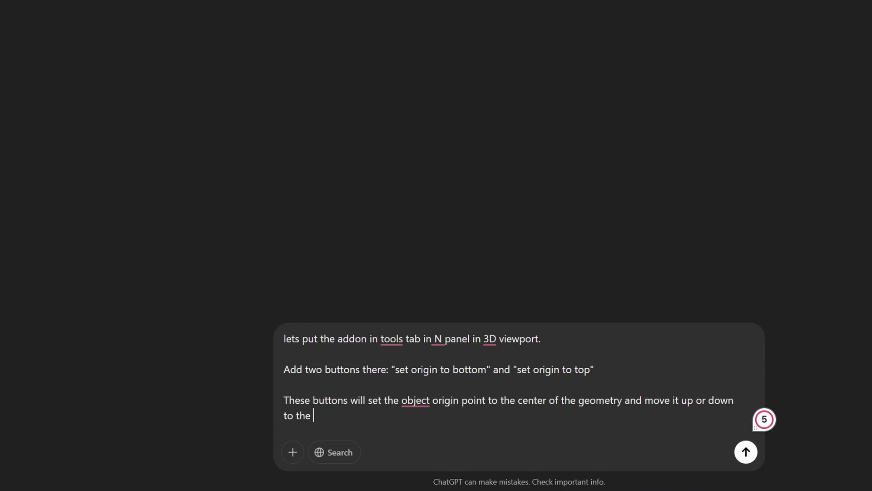
{"action": "type", "text": "st/lowest point of"}
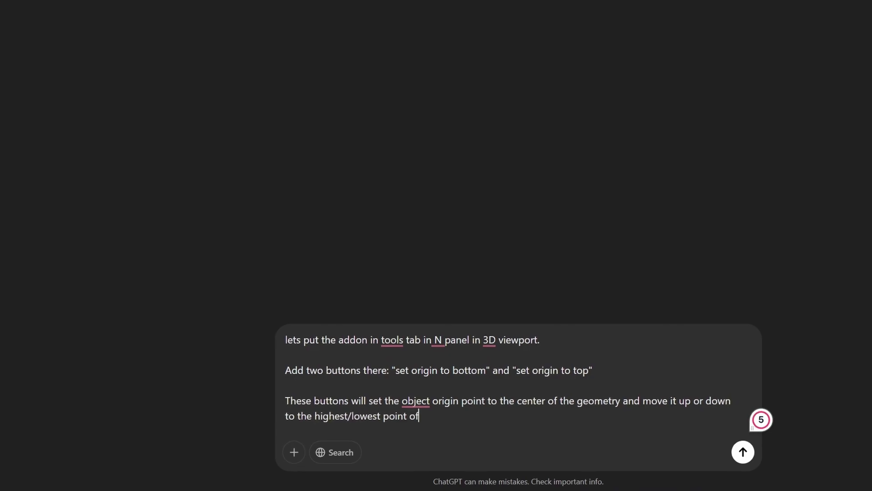
{"action": "type", "text": " the geometry. Is everything clear?"}
{"action": "key", "text": "Return"}
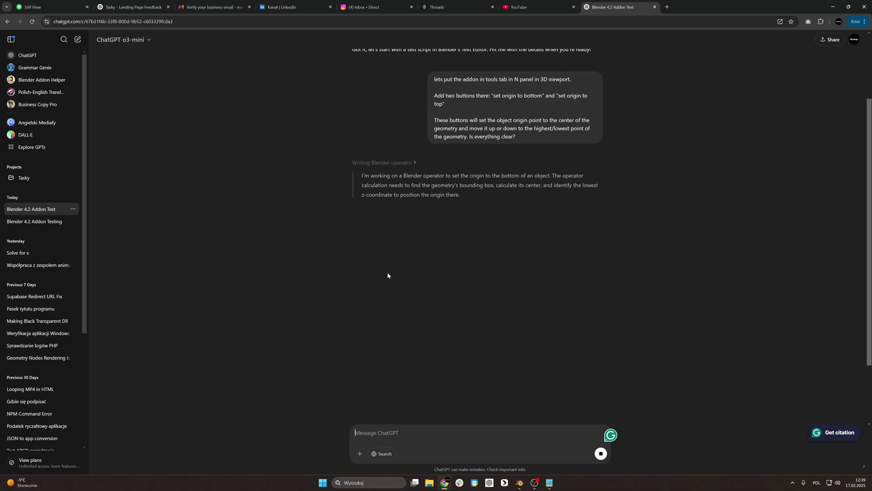
{"action": "scroll", "coordinate": [585, 119], "scroll_direction": "up", "scroll_amount": 7}
{"action": "left_click", "coordinate": [586, 119]}
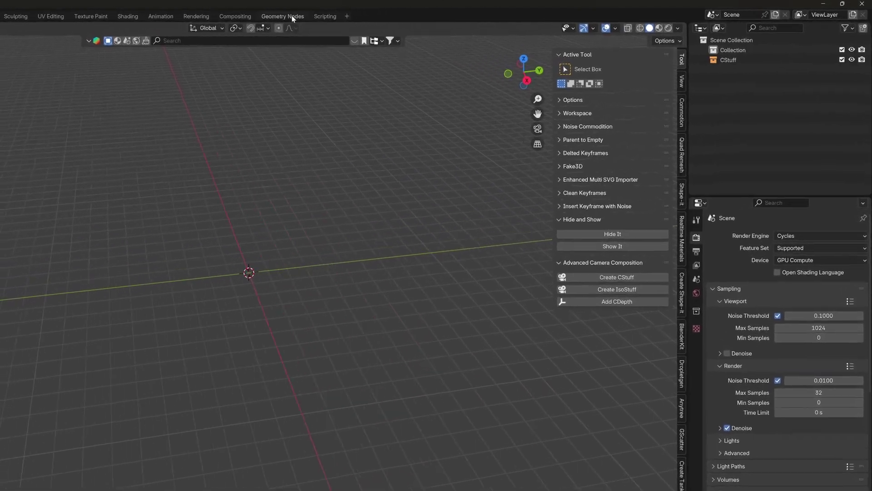
Paste the copied script into a new text block in the Scripting workspace and run it.
{"action": "left_click", "coordinate": [210, 21]}
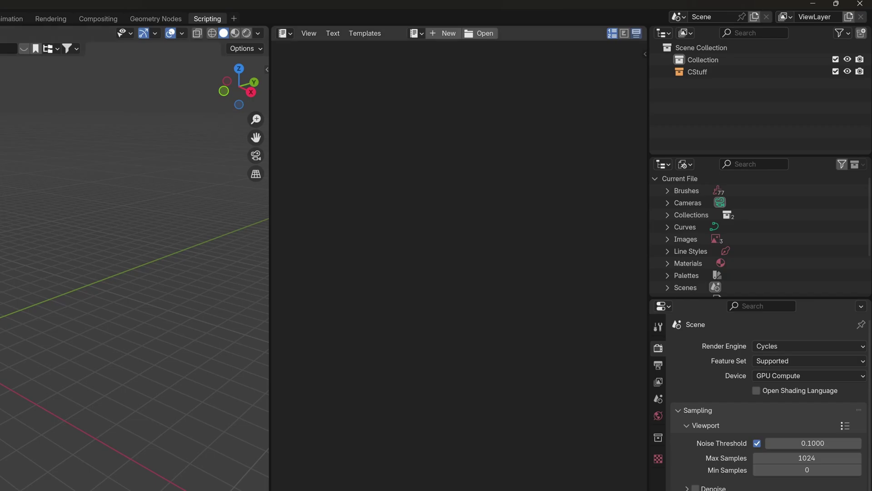
{"action": "left_click", "coordinate": [447, 35]}
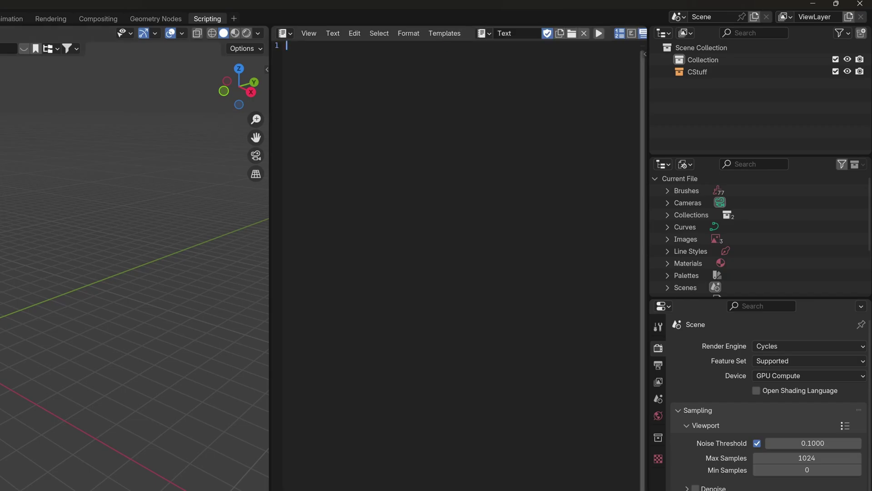
{"action": "key", "text": "ctrl+v"}
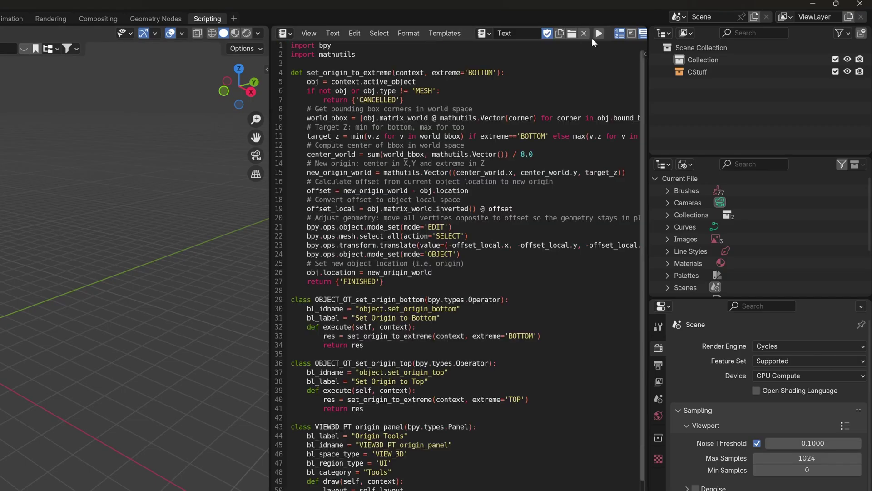
{"action": "left_click", "coordinate": [600, 33]}
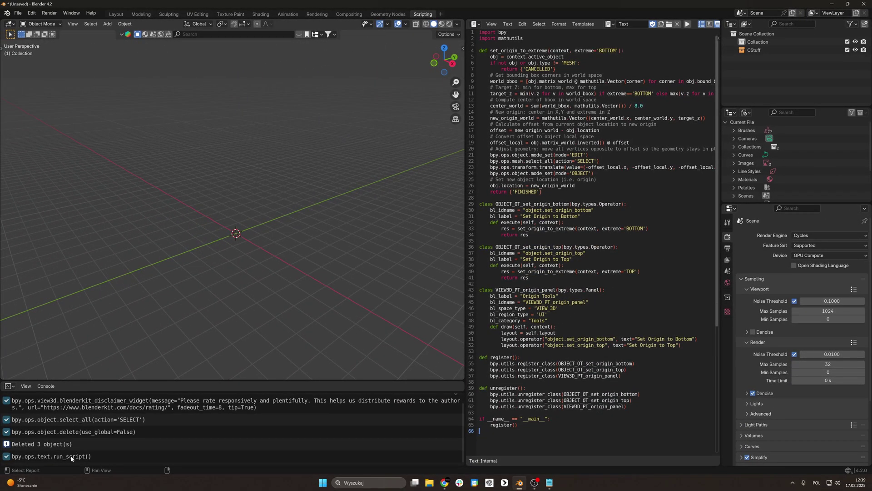
Open the viewport sidebar and show the Origin Tools panel under the Tools tab.
{"action": "left_click", "coordinate": [71, 458]}
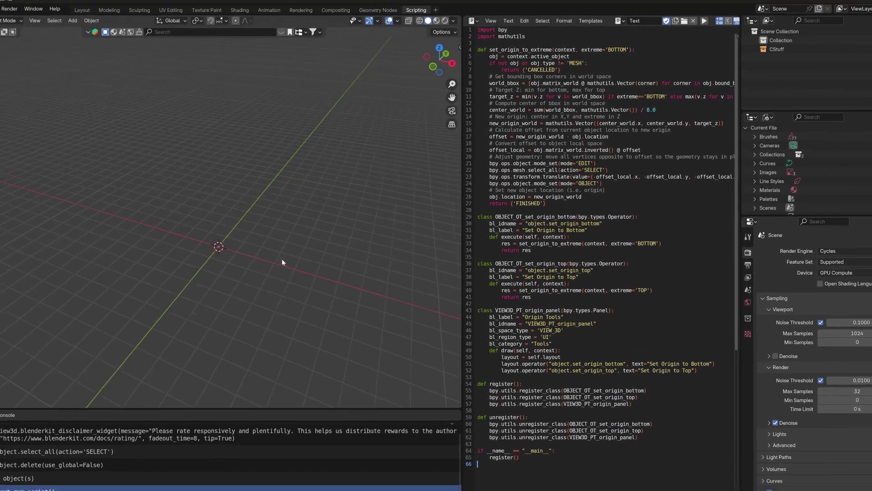
{"action": "key", "text": "n"}
{"action": "scroll", "coordinate": [386, 182], "scroll_direction": "down", "scroll_amount": 5}
{"action": "scroll", "coordinate": [383, 196], "scroll_direction": "up", "scroll_amount": 5}
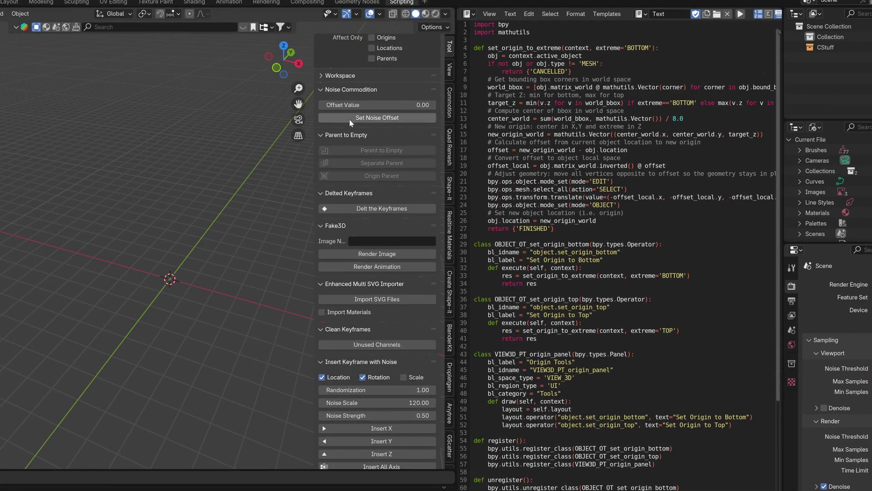
{"action": "left_click_drag", "start_coordinate": [350, 119], "coordinate": [318, 215]}
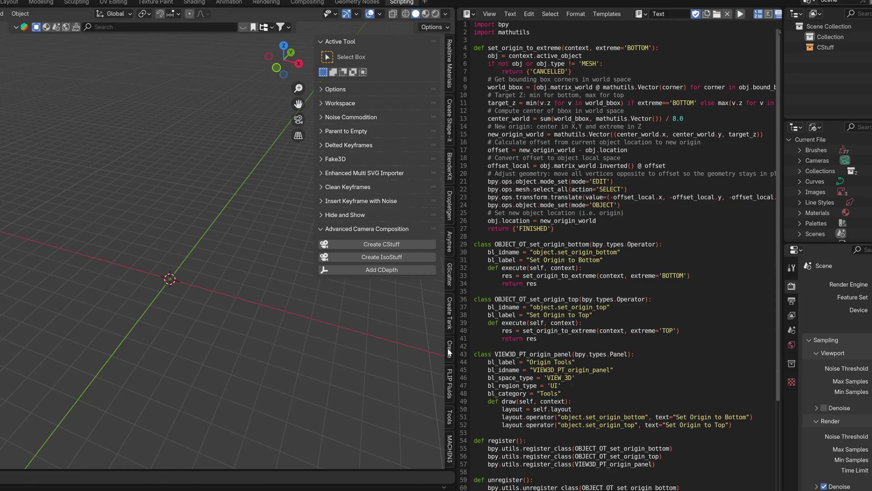
{"action": "left_click", "coordinate": [451, 421]}
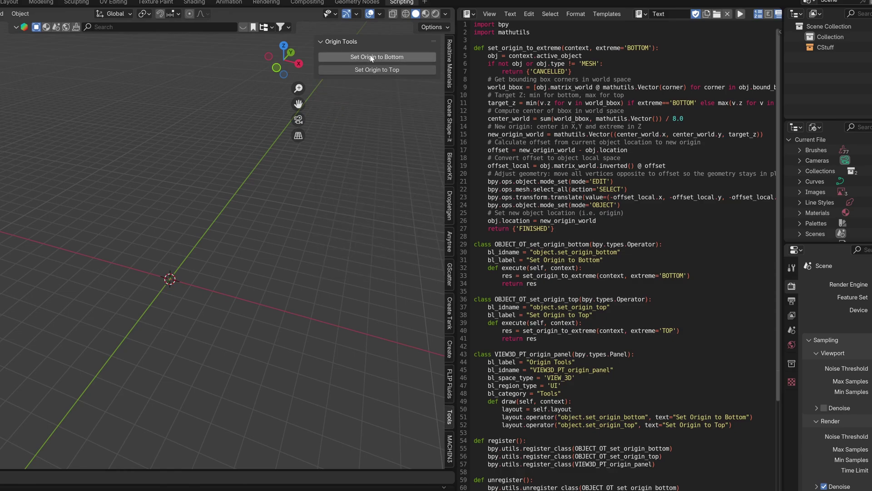
Add a cube and try Set Origin to Bottom on it.
{"action": "key", "text": "shift+a"}
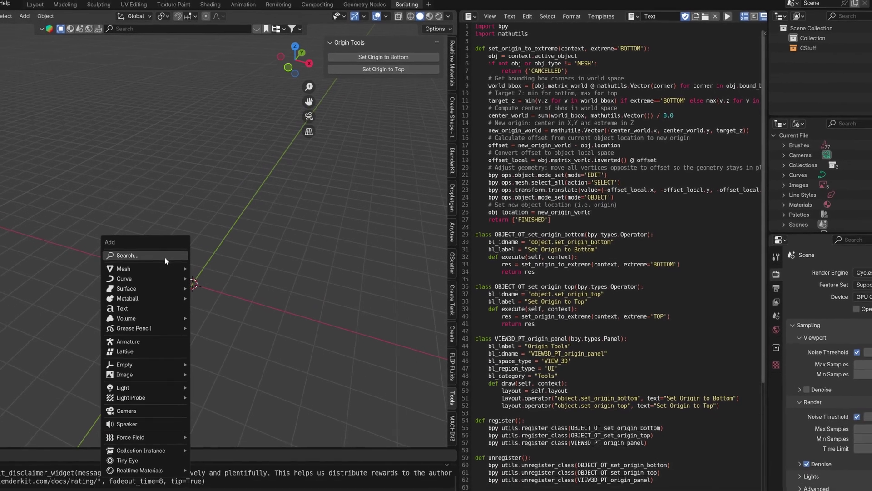
{"action": "mouse_move", "coordinate": [123, 268]}
{"action": "left_click", "coordinate": [277, 260]}
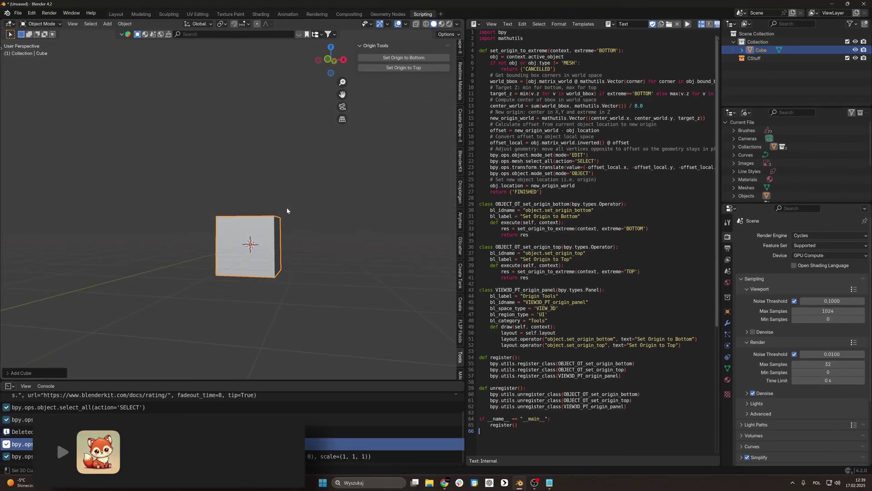
{"action": "left_click", "coordinate": [403, 57]}
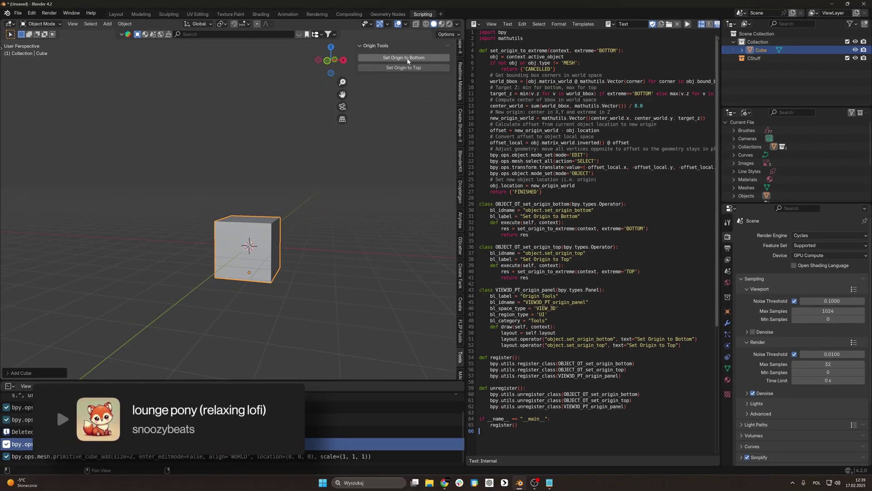
{"action": "middle_click_drag", "start_coordinate": [244, 281], "coordinate": [303, 249]}
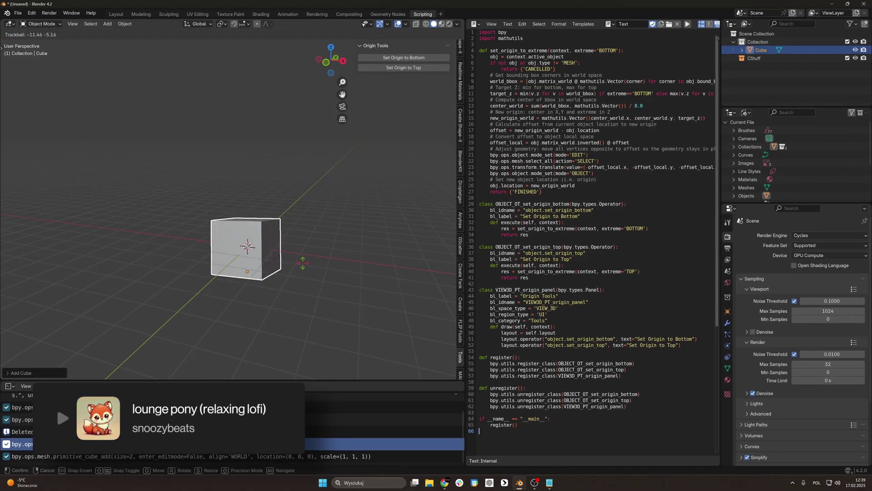
In Edit Mode, rotate the cube's mesh twice and shift it off centre.
{"action": "key", "text": "Tab"}
{"action": "key", "text": "KP_1"}
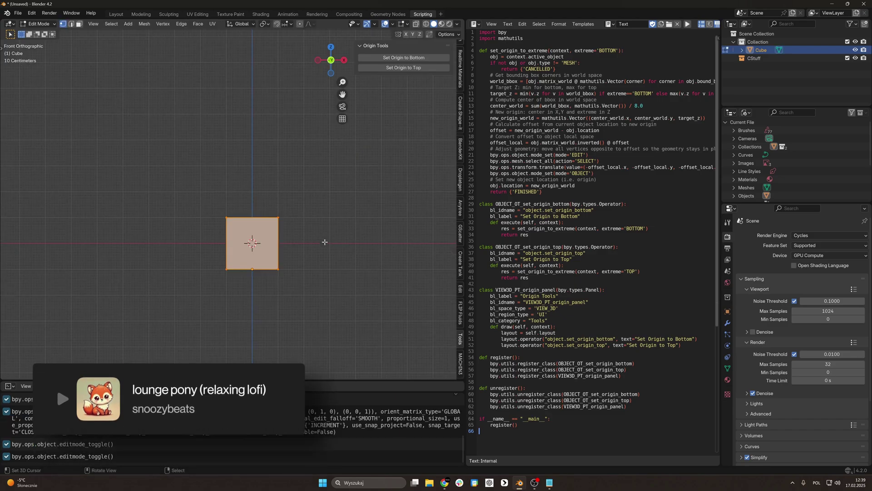
{"action": "key", "text": "r"}
{"action": "left_click", "coordinate": [296, 186]}
{"action": "key", "text": "g"}
{"action": "key", "text": "KP_3"}
{"action": "key", "text": "r"}
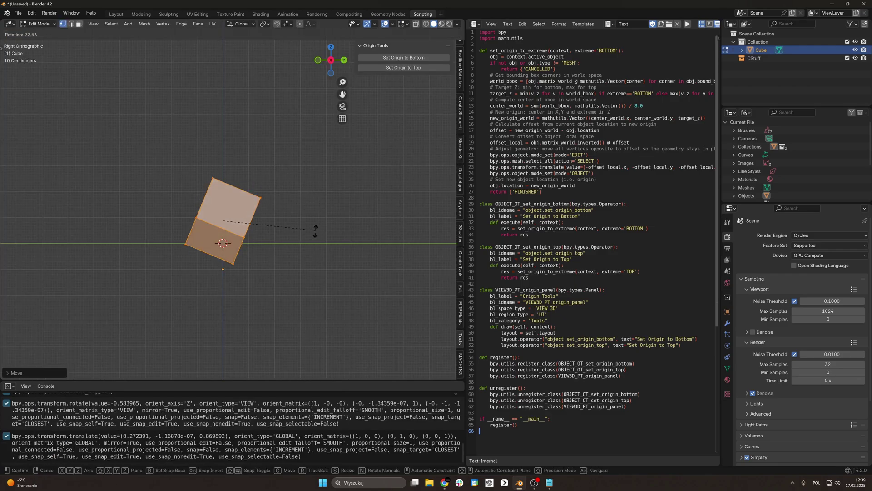
{"action": "left_click", "coordinate": [364, 136]}
{"action": "key", "text": "g"}
{"action": "left_click", "coordinate": [418, 86]}
{"action": "key", "text": "Tab"}
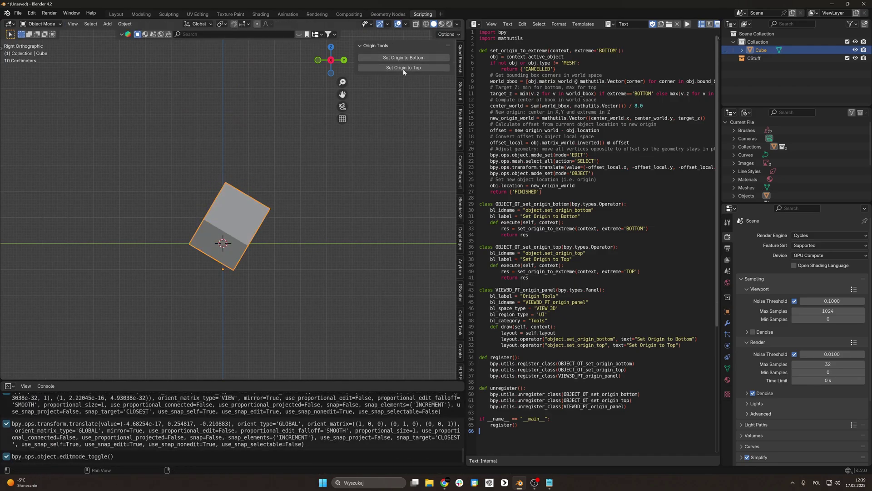
Test Set Origin to Bottom and Set Origin to Top on the tilted cube.
{"action": "left_click", "coordinate": [409, 59]}
{"action": "middle_click_drag", "start_coordinate": [316, 178], "coordinate": [360, 188]}
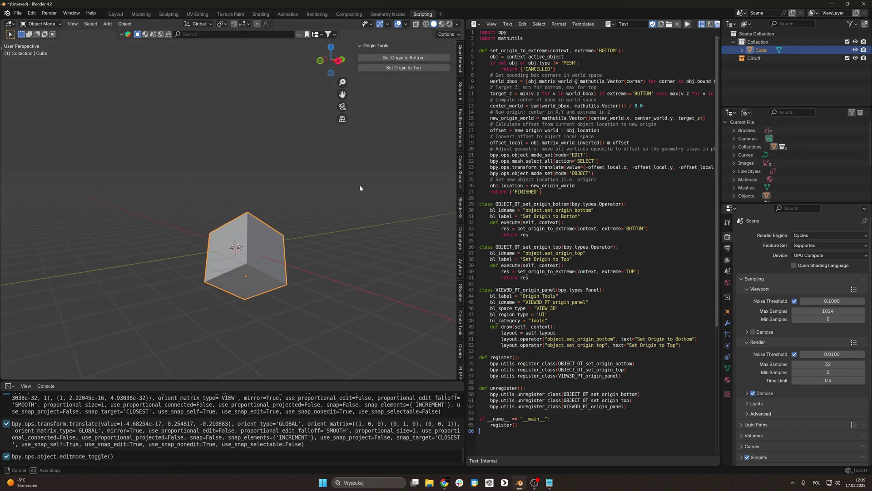
{"action": "left_click", "coordinate": [426, 60]}
{"action": "left_click", "coordinate": [423, 64]}
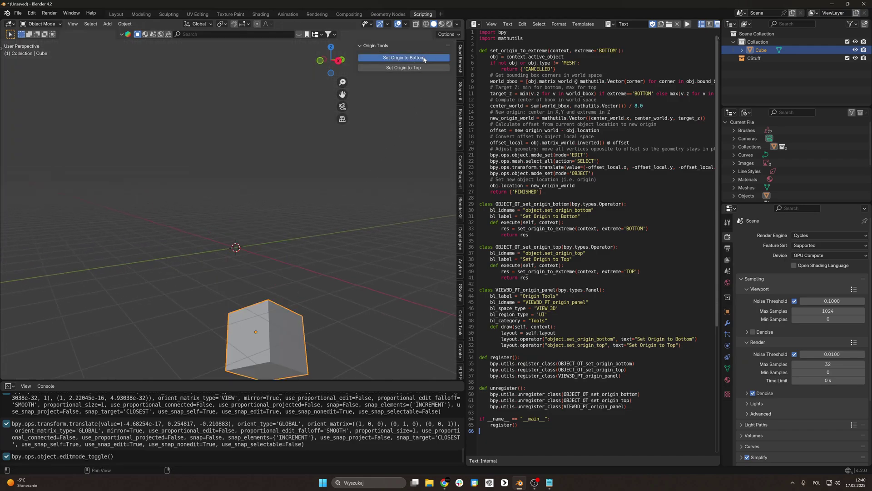
{"action": "key", "text": "alt+Tab"}
Tell ChatGPT the object moves for some reason and send the bug report.
{"action": "type", "text": "or some "}
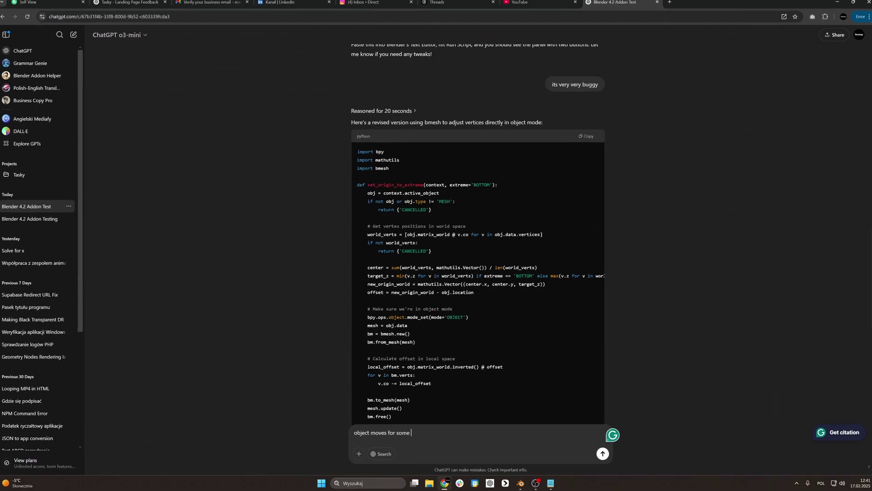
{"action": "type", "text": "reason."}
{"action": "key", "text": "Left"}
{"action": "type", "text": "'"}
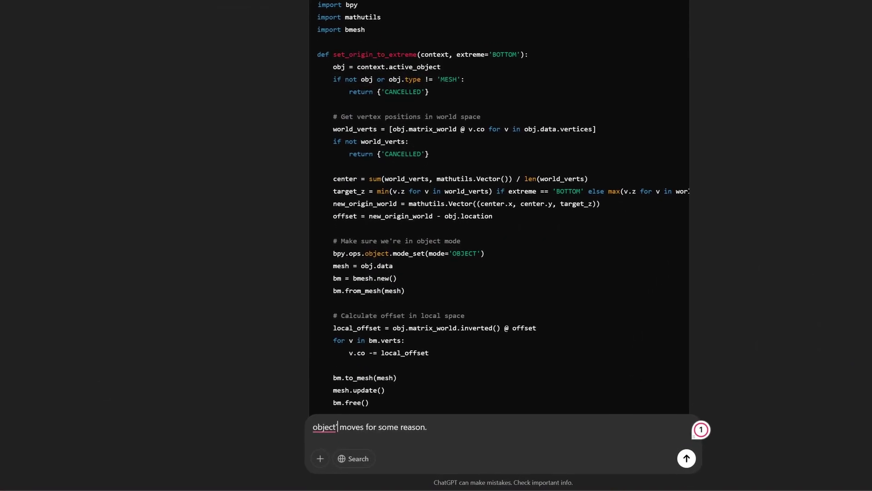
{"action": "key", "text": "Return"}
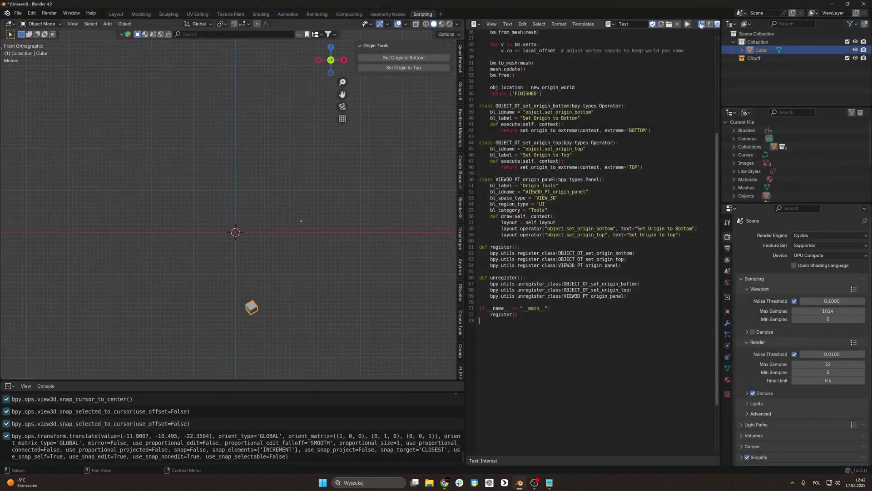
Apply Origin to Bottom and Origin to Top from Quick Favorites while moving the cube.
{"action": "key", "text": "q"}
{"action": "left_click", "coordinate": [307, 336]}
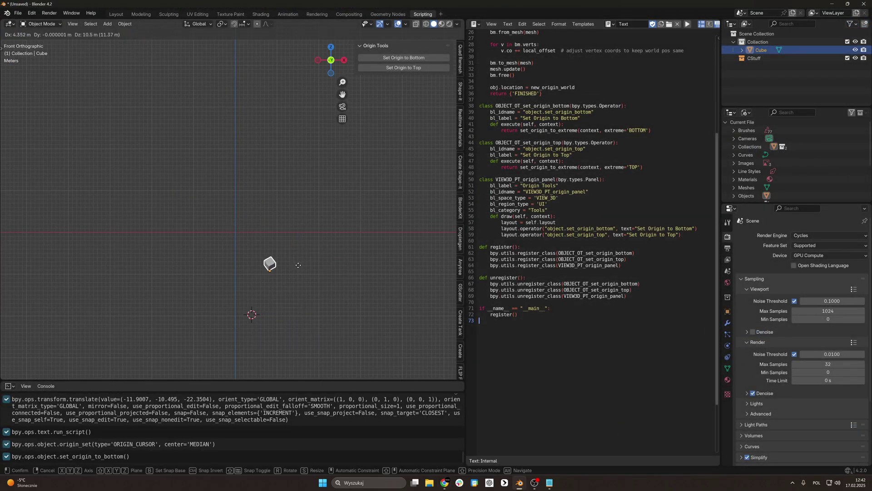
{"action": "key", "text": "q"}
{"action": "key", "text": "q"}
{"action": "mouse_move", "coordinate": [249, 308]}
{"action": "left_mouse_down"}
{"action": "mouse_move", "coordinate": [323, 217]}
{"action": "mouse_move", "coordinate": [297, 237]}
{"action": "left_mouse_up"}
{"action": "left_click", "coordinate": [324, 224]}
Rotate the cube, set its origin to bottom again, and move it to check.
{"action": "key", "text": "q"}
{"action": "left_click", "coordinate": [297, 237]}
{"action": "middle_click_drag", "start_coordinate": [297, 237], "coordinate": [302, 239]}
{"action": "key", "text": "q"}
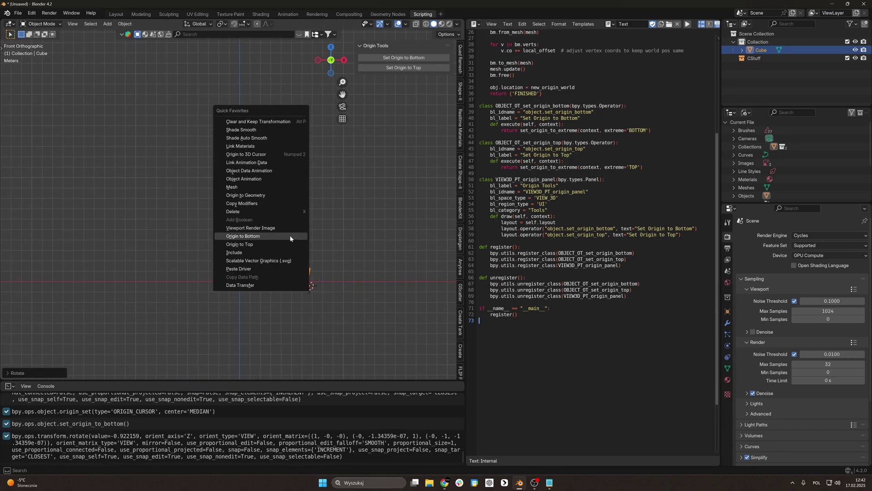
{"action": "left_click", "coordinate": [292, 236]}
{"action": "key", "text": "r"}
{"action": "key", "text": "r"}
{"action": "key", "text": "q"}
{"action": "left_click", "coordinate": [299, 249]}
{"action": "key", "text": "g"}
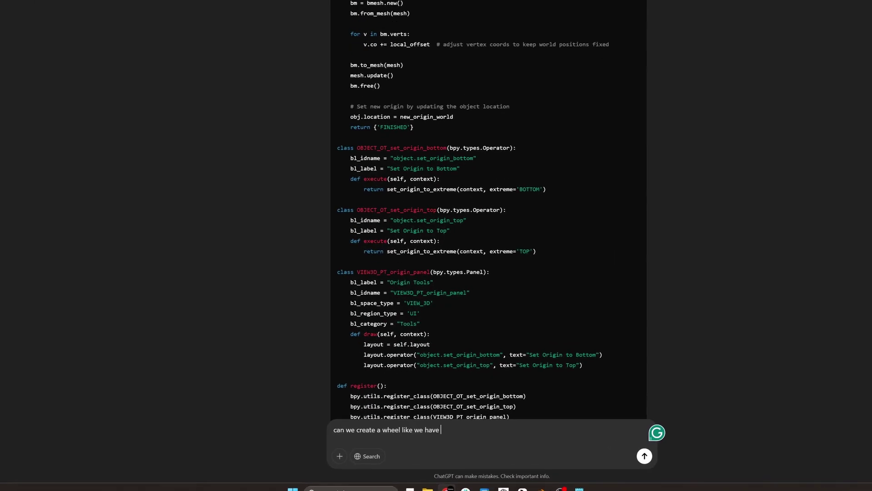
Reword the ChatGPT message to ask about the Z-key wheel-style pie menu for the origin commands.
{"action": "key", "text": "BackSpace"}
{"action": "key", "text": "BackSpace"}
{"action": "key", "text": "BackSpace"}
{"action": "type", "text": "I see "}
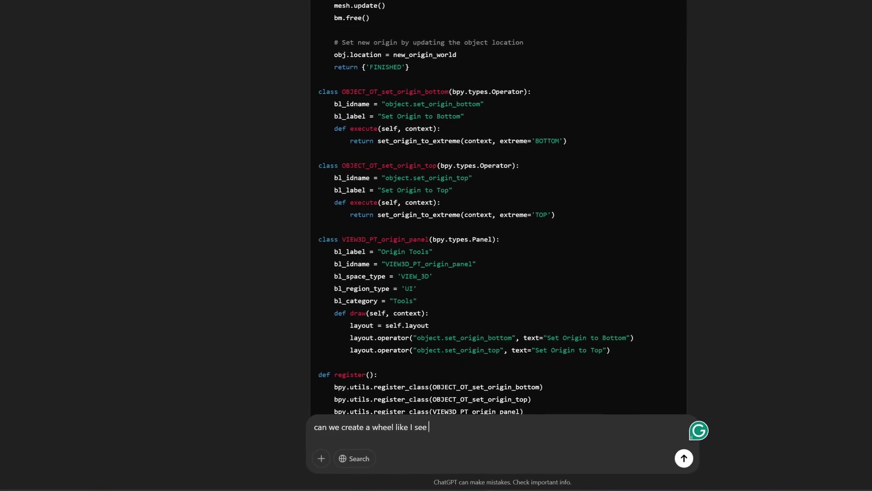
{"action": "type", "text": "when I click Z button?"}
{"action": "key", "text": "shift+Return"}
{"action": "key", "text": "shift+Return"}
{"action": "type", "text": "Lets "}
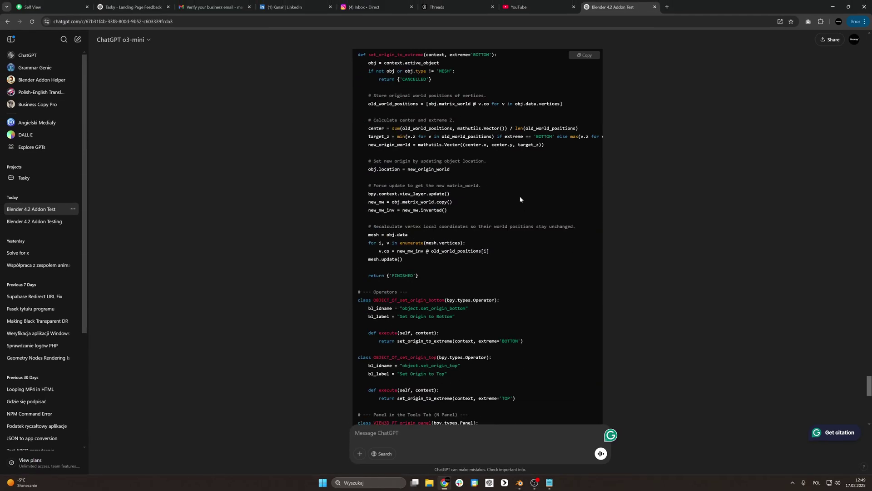
Copy ChatGPT's new pie-menu script and paste it over the old script in Blender's Text Editor.
{"action": "left_click", "coordinate": [583, 55]}
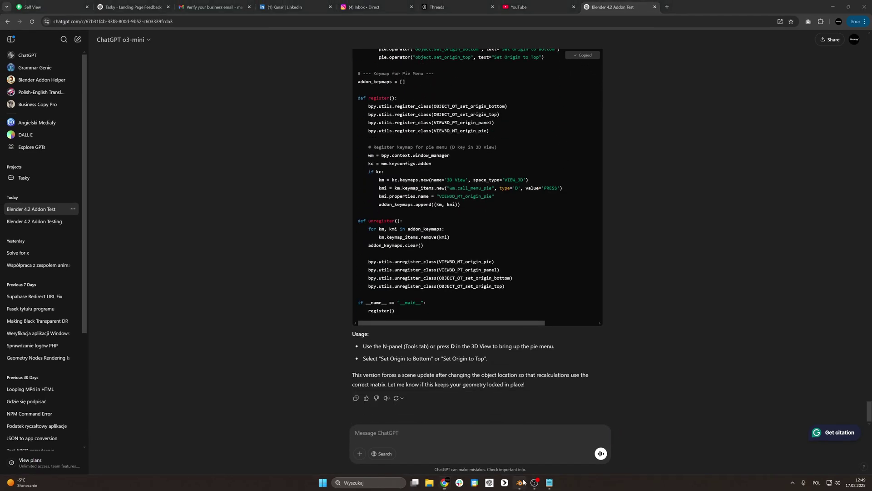
{"action": "key", "text": "alt+Tab"}
{"action": "key", "text": "ctrl+a"}
{"action": "key", "text": "ctrl+v"}
Run the pie-menu script and return to the modelling workspace with the side panel hidden.
{"action": "left_click", "coordinate": [688, 24]}
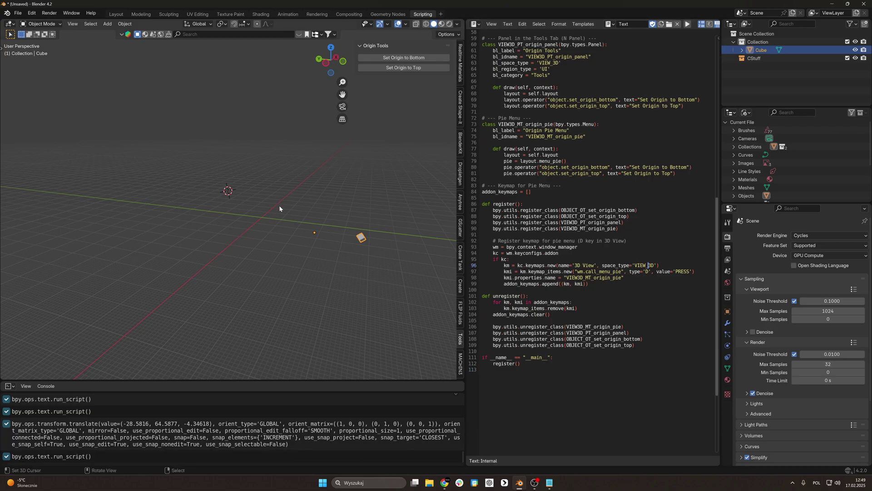
{"action": "key", "text": "ctrl+Page_Down"}
{"action": "key", "text": "n"}
{"action": "mouse_move", "coordinate": [395, 202]}
{"action": "middle_mouse_down"}
{"action": "mouse_move", "coordinate": [409, 254]}
{"action": "mouse_move", "coordinate": [387, 272]}
{"action": "middle_mouse_up"}
Bring up the Origin pie menu with Shift+O, then rotate the cube into a new tilt.
{"action": "key", "text": "shift+o"}
{"action": "key", "text": "r"}
{"action": "key", "text": "r"}
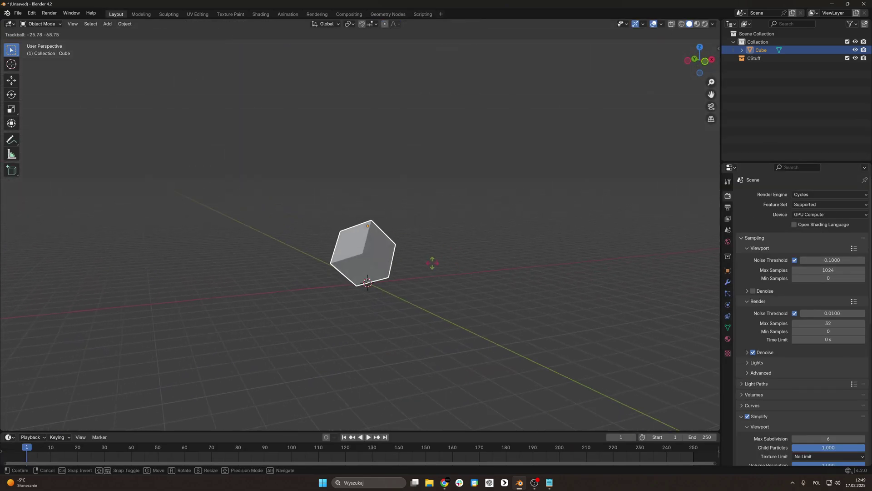
{"action": "left_click", "coordinate": [463, 210]}
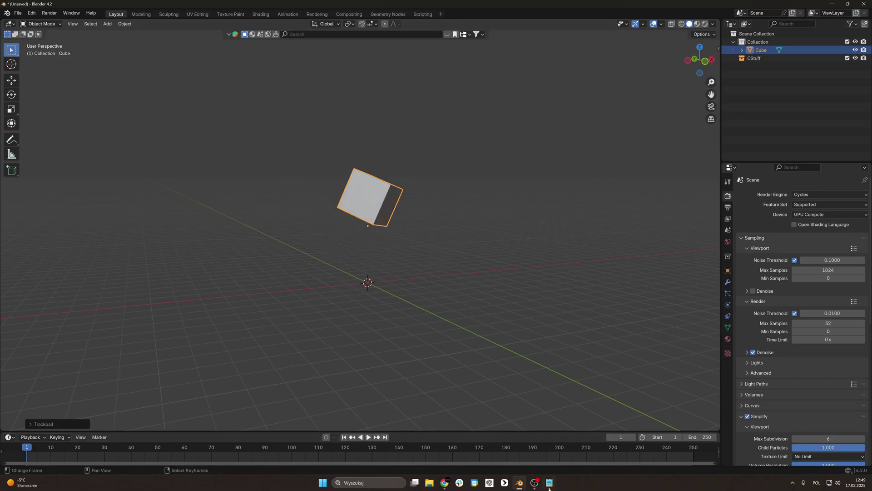
Tell ChatGPT the add-on works perfectly and ask how to save it as .py and install it.
{"action": "key", "text": "alt+Tab"}
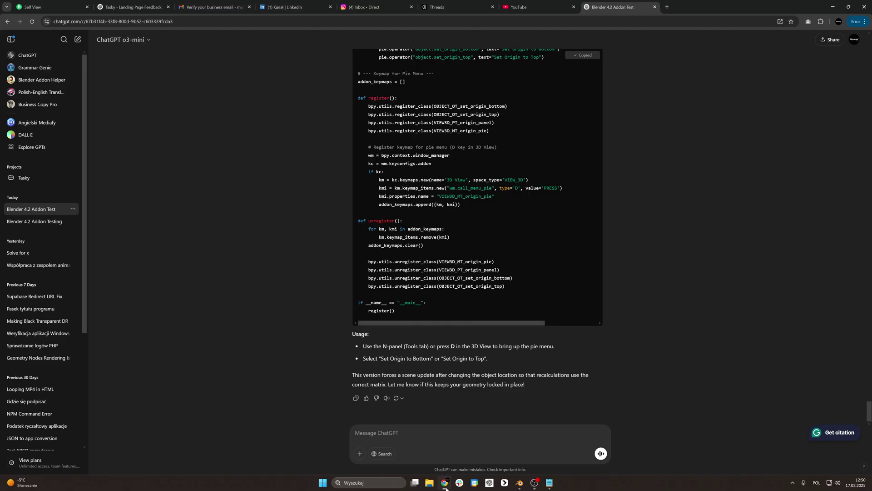
{"action": "type", "text": "okay it works perfectly! N"}
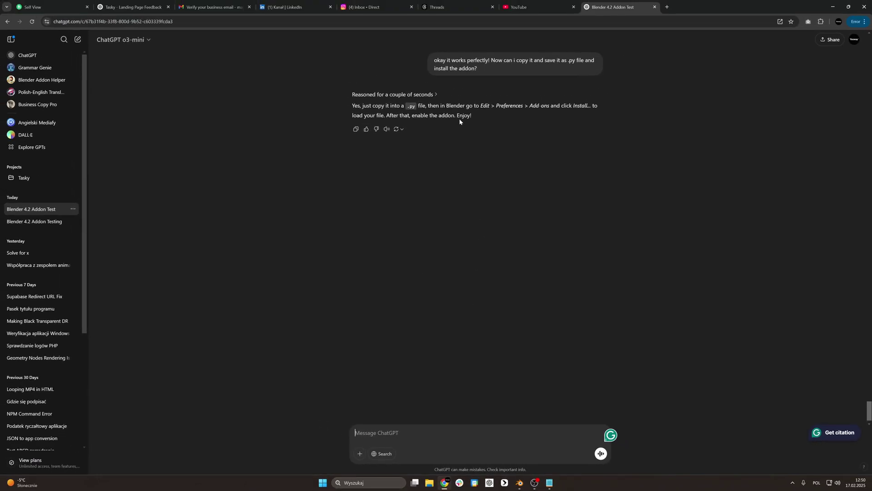
Open Notepad for the add-on code and select the add-on's name in the info block.
{"action": "left_click", "coordinate": [520, 485]}
{"action": "left_click", "coordinate": [422, 14]}
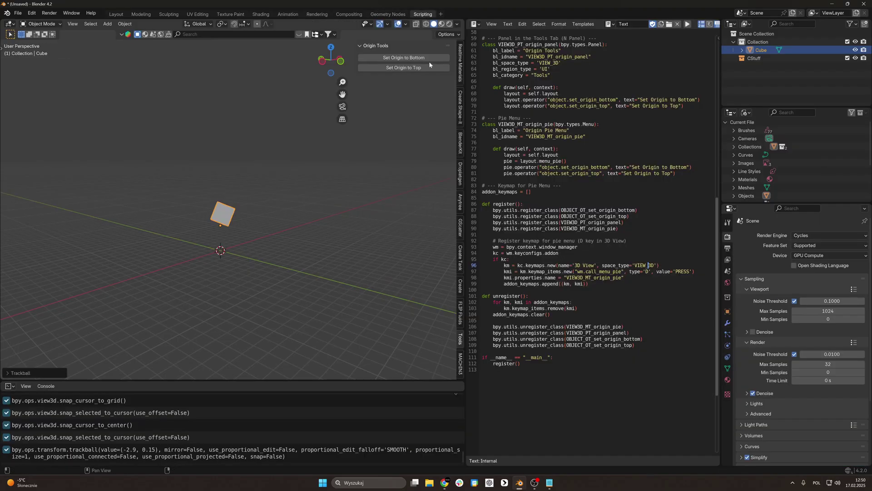
{"action": "key", "text": "super"}
{"action": "left_click", "coordinate": [549, 482]}
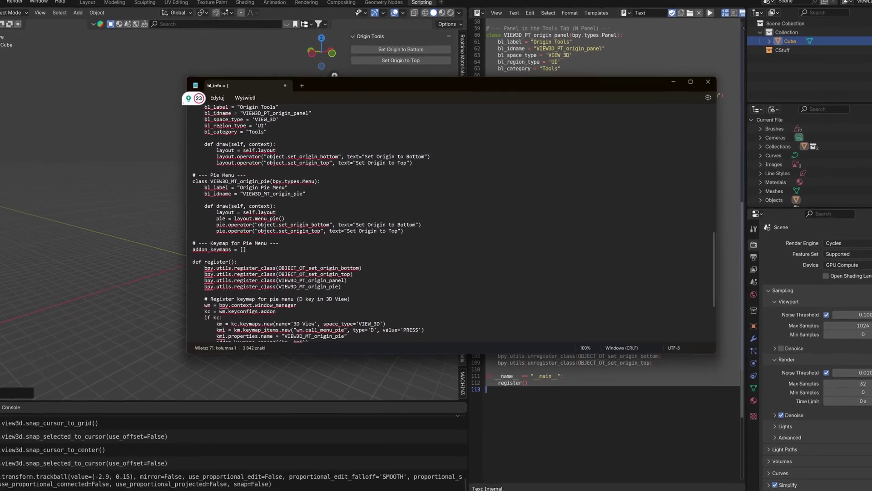
{"action": "scroll", "coordinate": [450, 214], "scroll_direction": "up", "scroll_amount": 10}
{"action": "scroll", "coordinate": [450, 213], "scroll_direction": "up", "scroll_amount": 15}
{"action": "left_click_drag", "start_coordinate": [254, 109], "coordinate": [171, 109]}
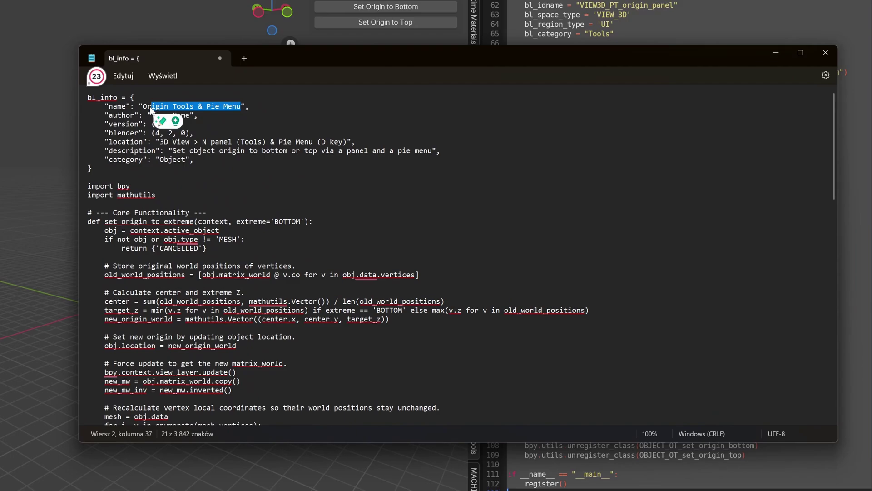
Save the code as Origin Tools.py in Desktop\addons using the All files (*.*) type.
{"action": "key", "text": "ctrl+s"}
{"action": "type", "text": "Origin Tools.py"}
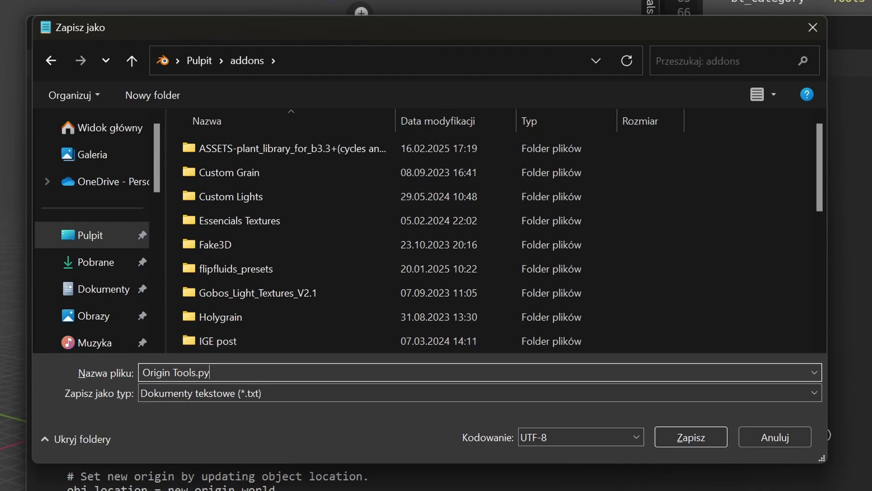
{"action": "left_click", "coordinate": [218, 393]}
{"action": "left_click", "coordinate": [233, 424]}
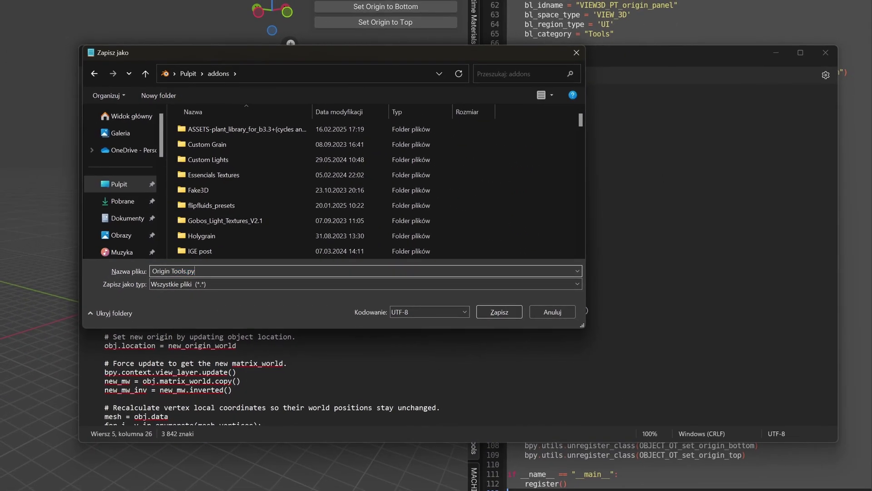
{"action": "left_click", "coordinate": [485, 310]}
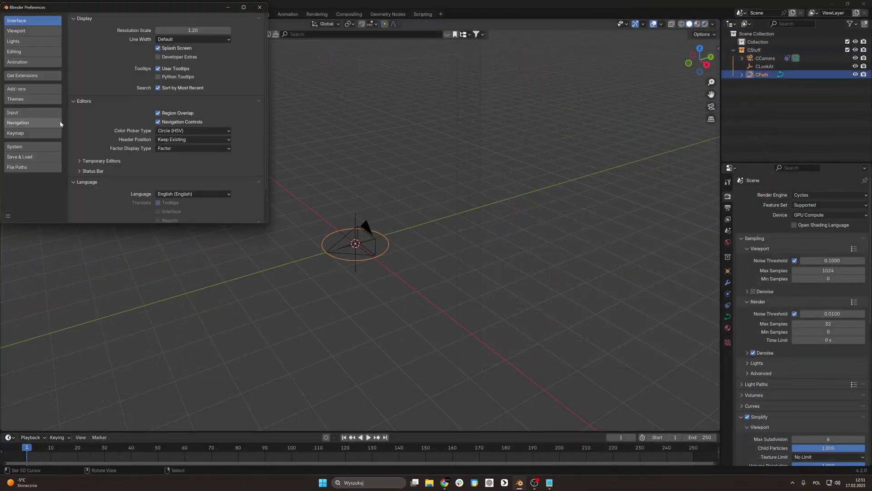
Install Origin Tools.py from Desktop\addons via Add-ons > Install from Disk, then close Preferences.
{"action": "left_click", "coordinate": [46, 89]}
{"action": "left_click", "coordinate": [246, 39]}
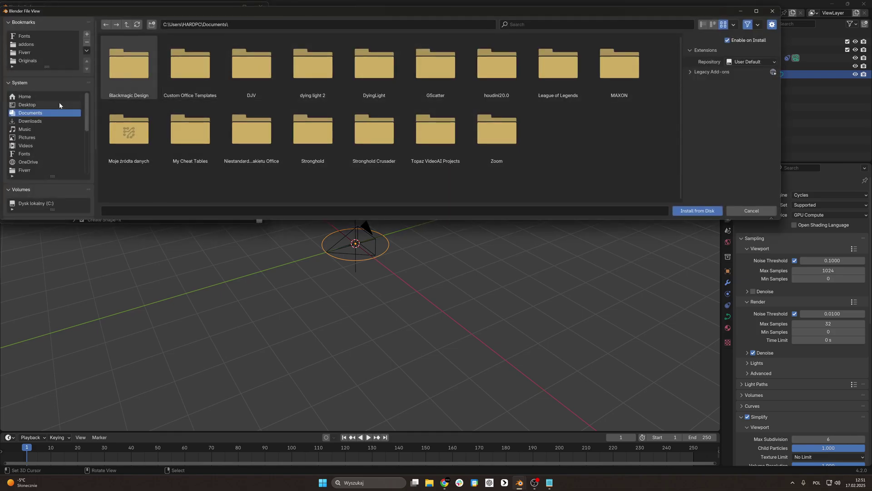
{"action": "left_click", "coordinate": [28, 44]}
{"action": "type", "text": "origin"}
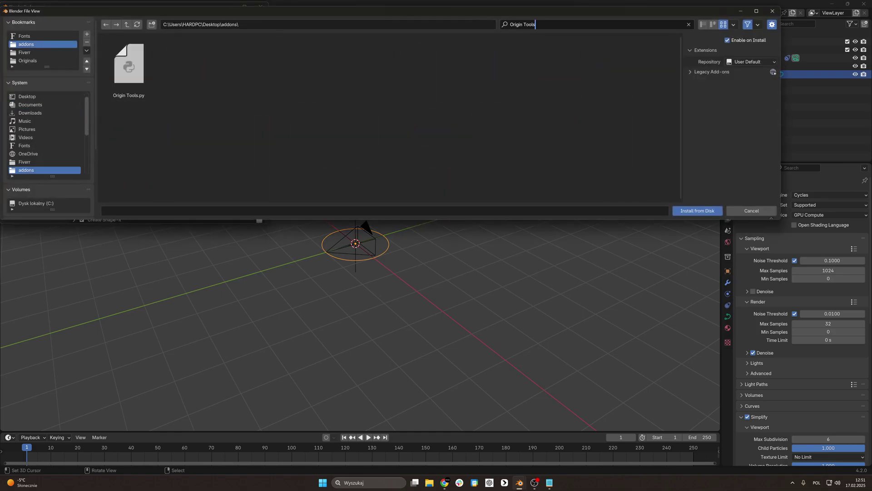
{"action": "double_click", "coordinate": [130, 67]}
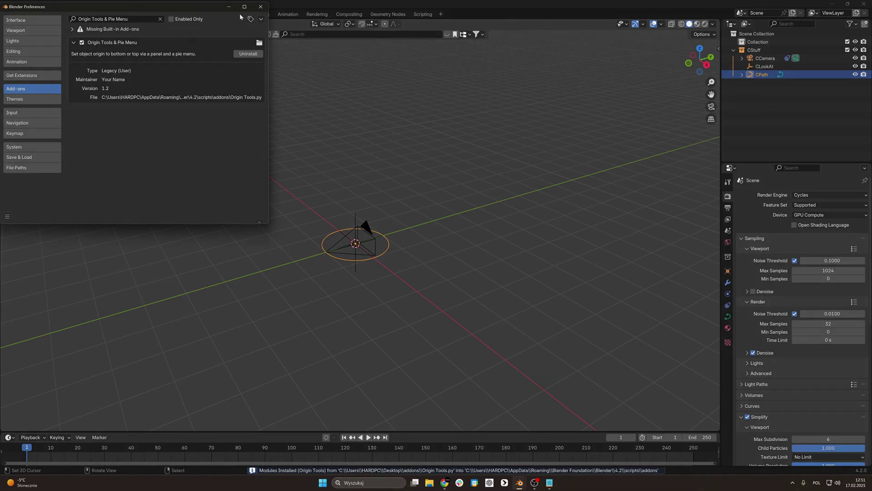
{"action": "left_click", "coordinate": [261, 7]}
{"action": "scroll", "coordinate": [476, 156], "scroll_direction": "up", "scroll_amount": 1}
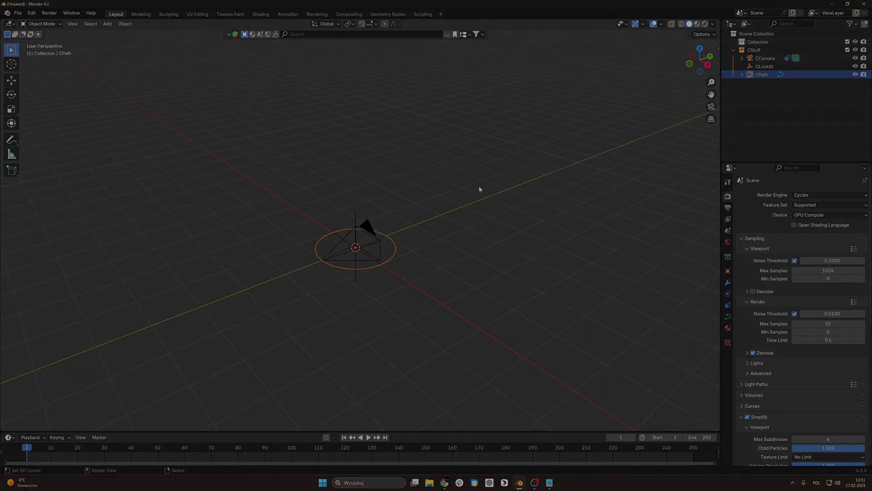
Create the Tasky project My with price $2134, expenses $150 and a deadline, and start its timer.
{"action": "key", "text": "n"}
{"action": "scroll", "coordinate": [714, 114], "scroll_direction": "down", "scroll_amount": 4}
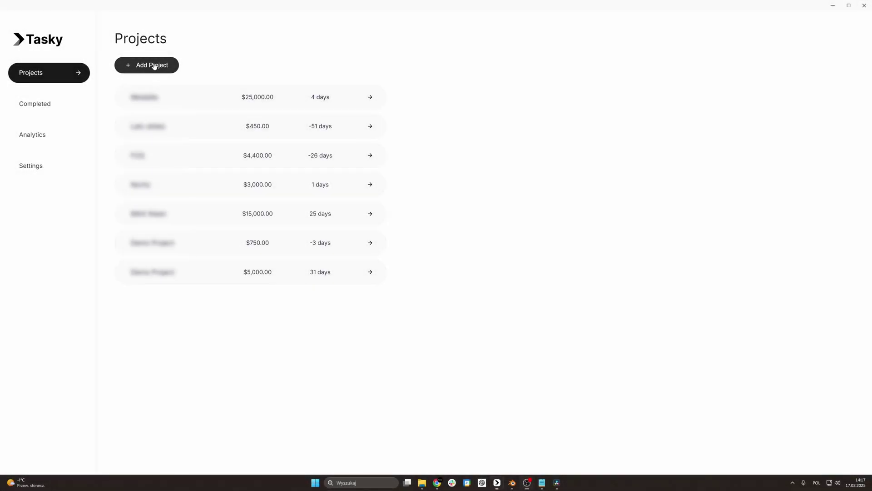
{"action": "left_click", "coordinate": [155, 66]}
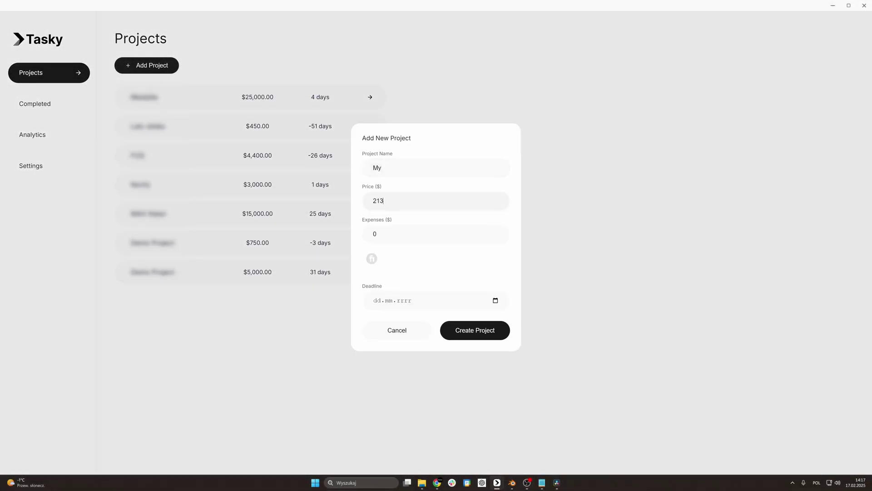
{"action": "left_click", "coordinate": [466, 307]}
{"action": "left_click", "coordinate": [466, 337]}
{"action": "left_click", "coordinate": [373, 299]}
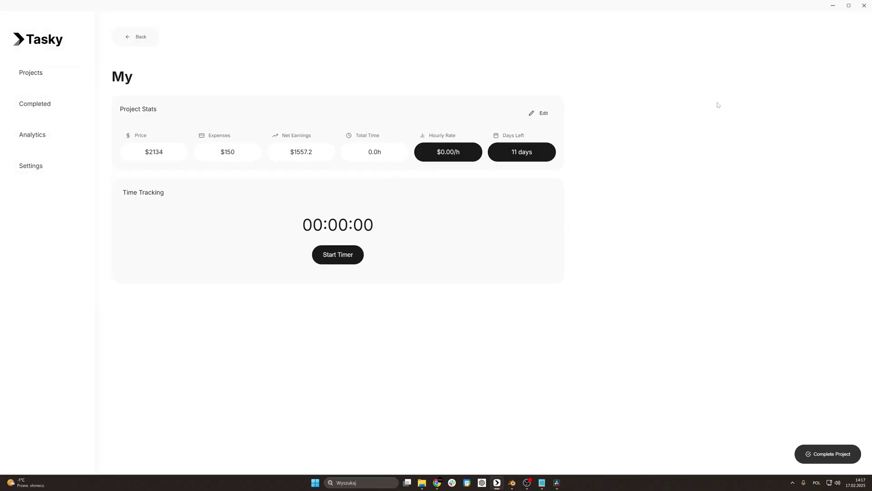
{"action": "left_click", "coordinate": [338, 254]}
Open the $3,000 project's details, then list completed projects sorted by earnings.
{"action": "left_click", "coordinate": [136, 37]}
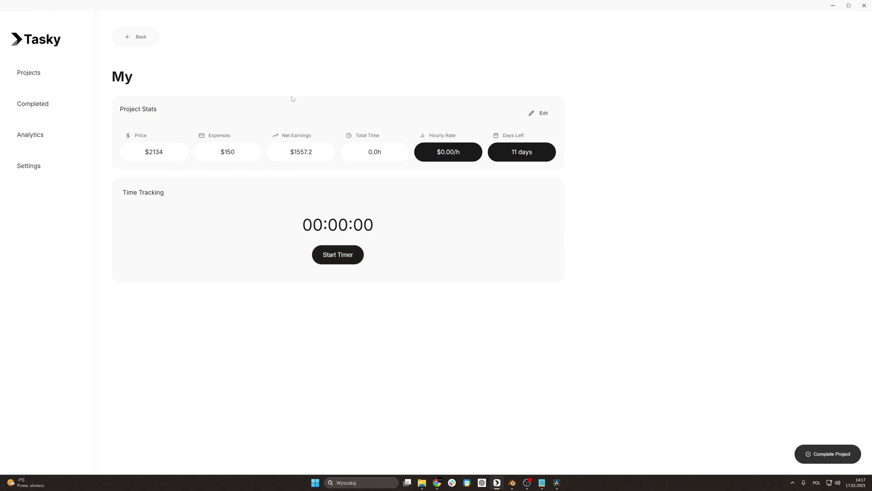
{"action": "left_click", "coordinate": [149, 189]}
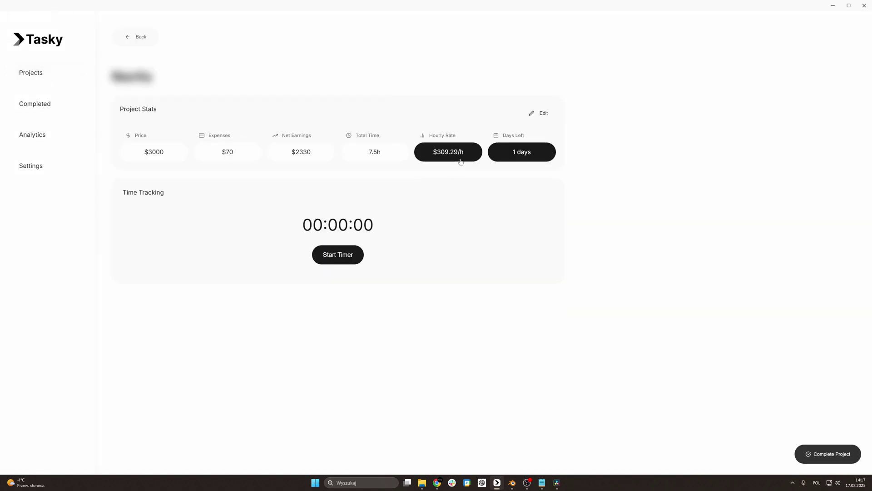
{"action": "left_click", "coordinate": [35, 105]}
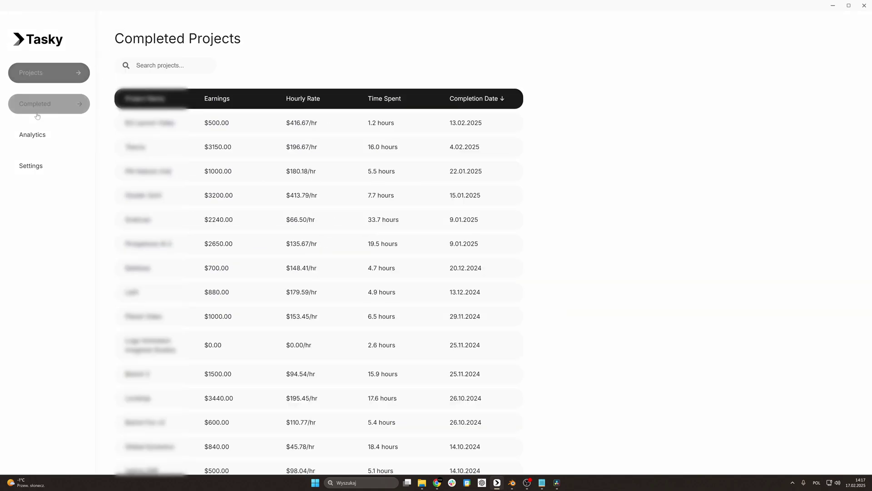
{"action": "left_click", "coordinate": [255, 98]}
Review Analytics charts (Hours Worked, Average Rate, Monthly Income), ending on last year's Hours Worked.
{"action": "left_click", "coordinate": [61, 134]}
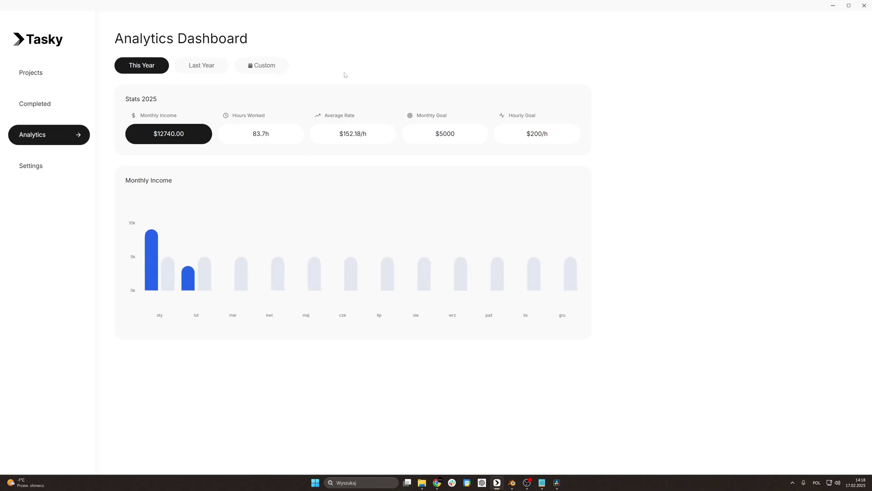
{"action": "left_click", "coordinate": [260, 133]}
{"action": "left_click", "coordinate": [353, 133]}
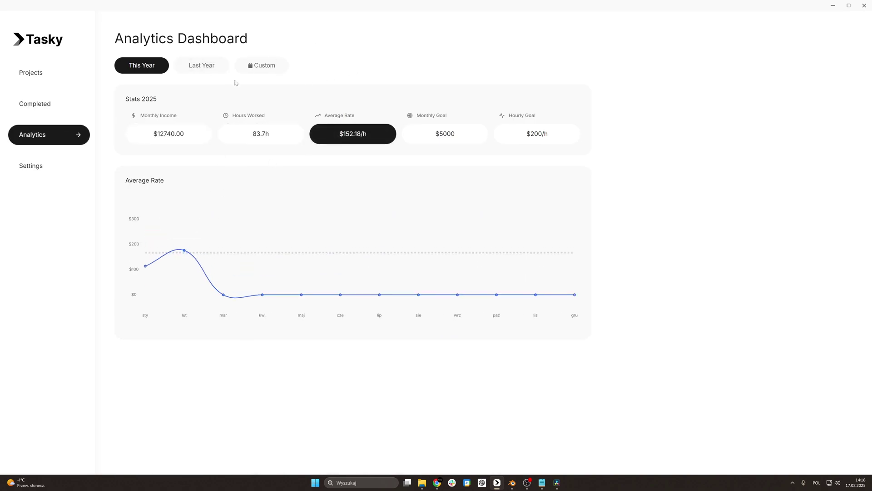
{"action": "left_click", "coordinate": [202, 65]}
{"action": "left_click", "coordinate": [182, 135]}
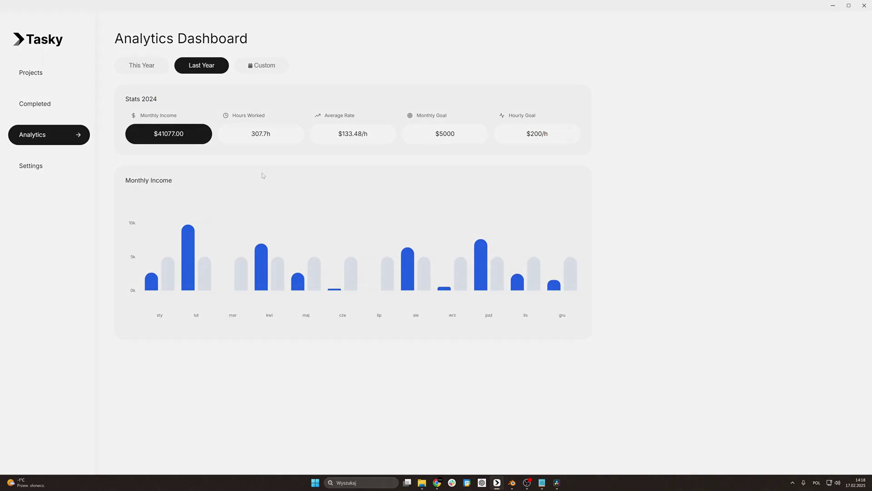
{"action": "left_click", "coordinate": [273, 134]}
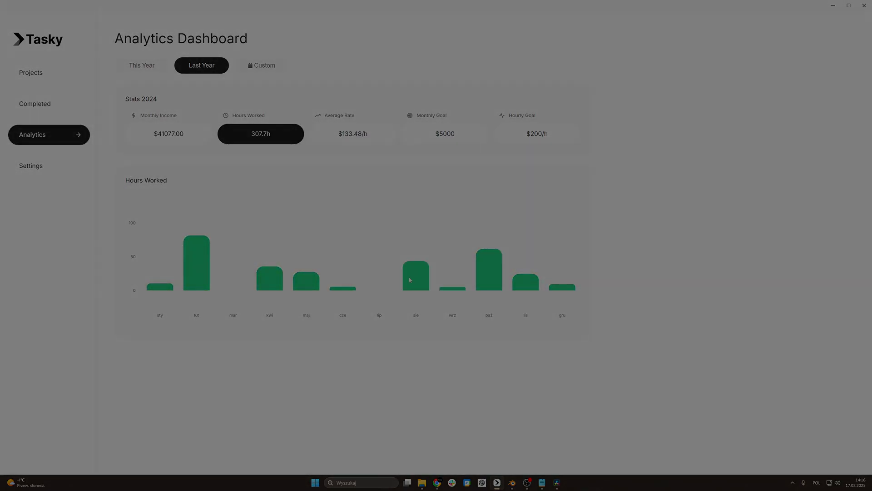